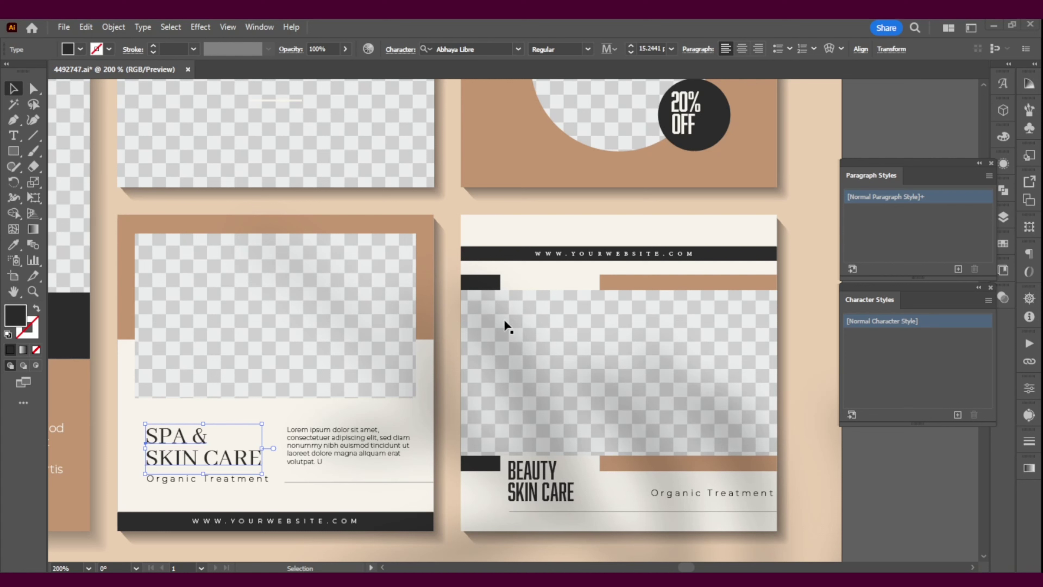
Set the right artboard's Organic Treatment line in Minion Pro Regular
{"action": "left_click", "coordinate": [695, 493]}
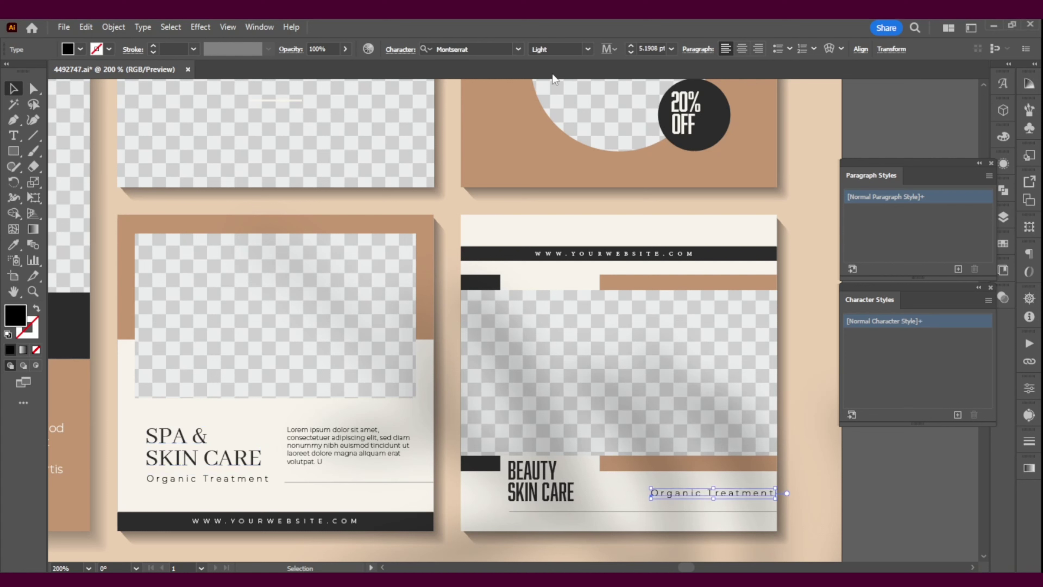
{"action": "left_click", "coordinate": [520, 48]}
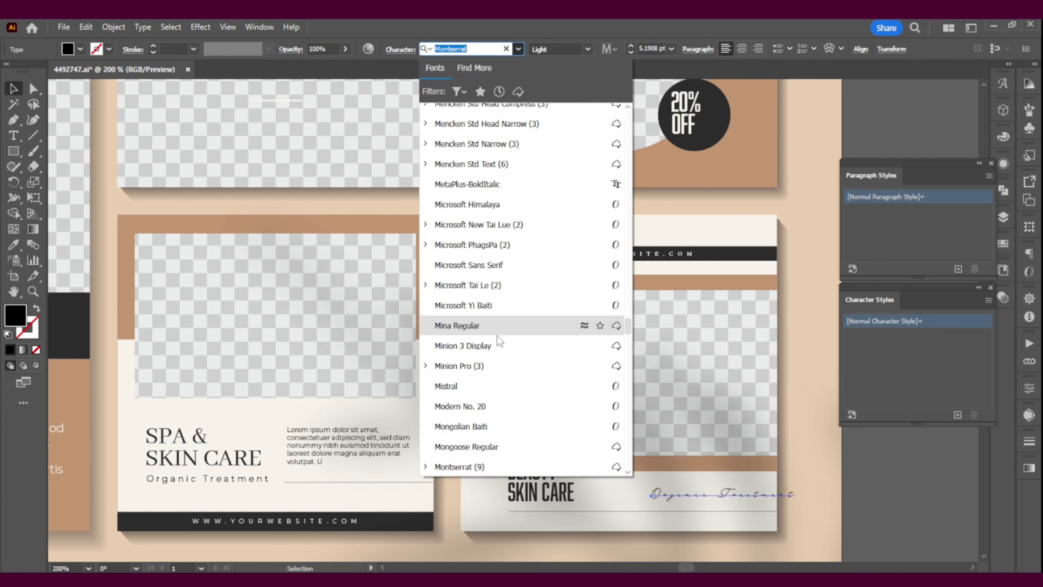
{"action": "left_click", "coordinate": [476, 367]}
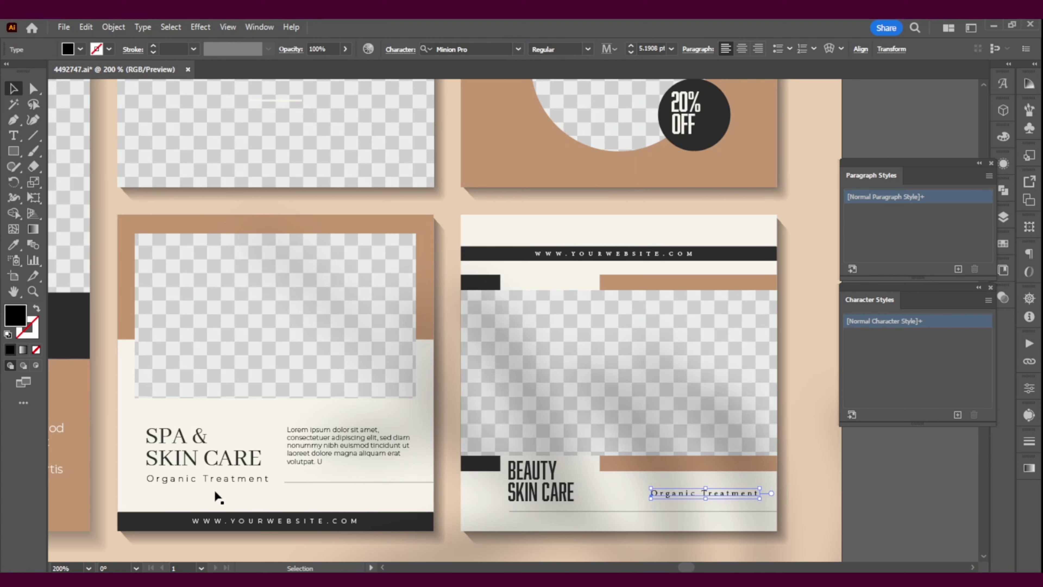
Compare the fonts of the other text: the heading uses Abhaya Libre Regular and Organic Treatment uses Montserrat Light
{"action": "left_click", "coordinate": [197, 464]}
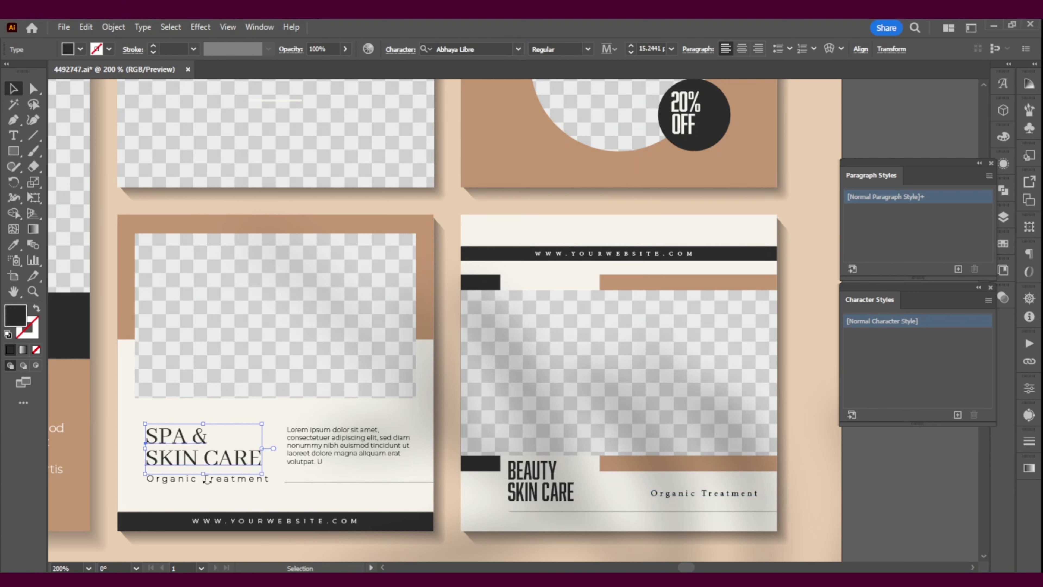
{"action": "left_click", "coordinate": [233, 482]}
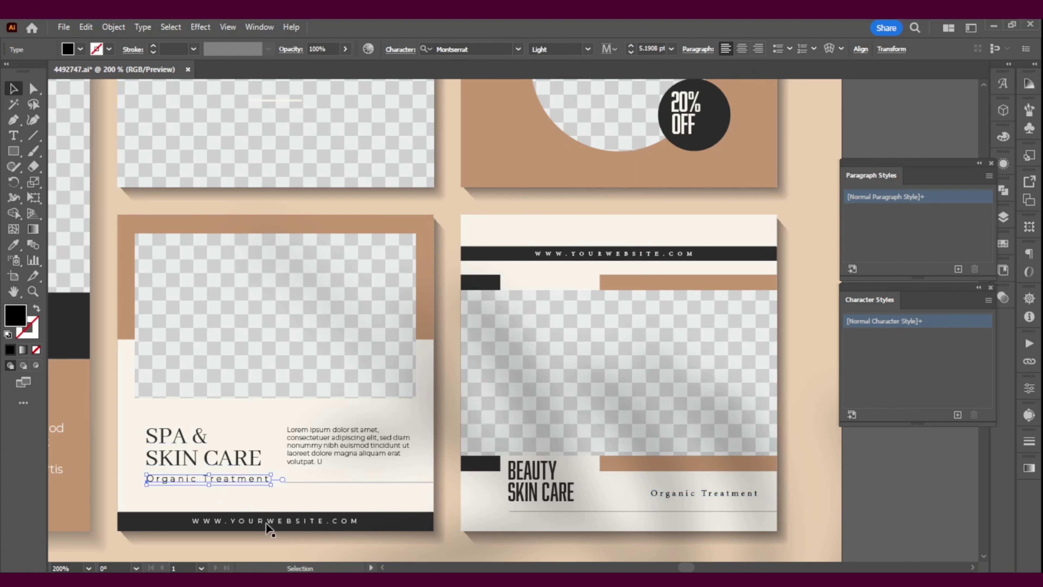
{"action": "left_click", "coordinate": [306, 520]}
{"action": "left_click", "coordinate": [356, 439]}
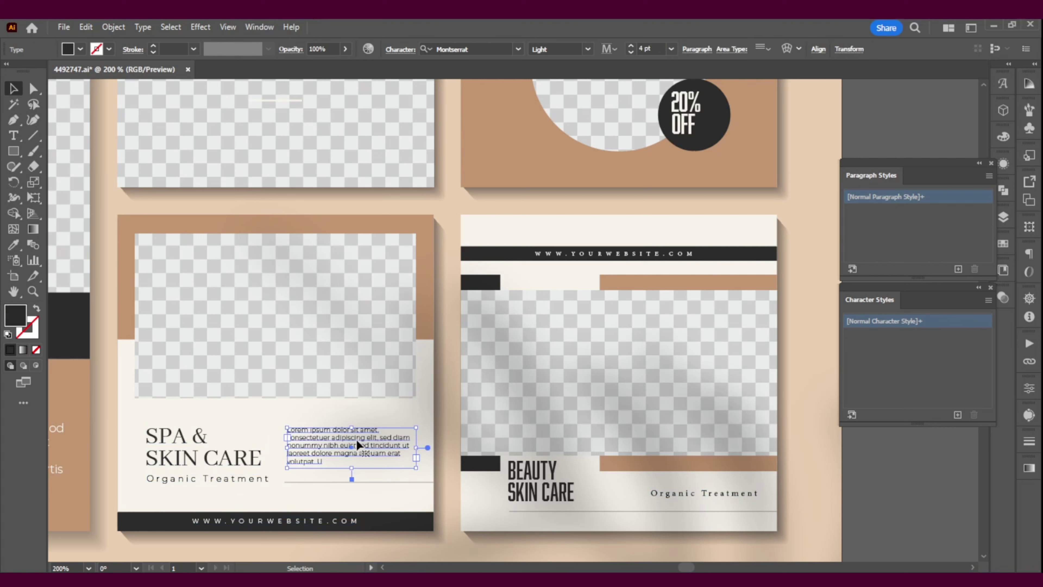
{"action": "left_click", "coordinate": [241, 456]}
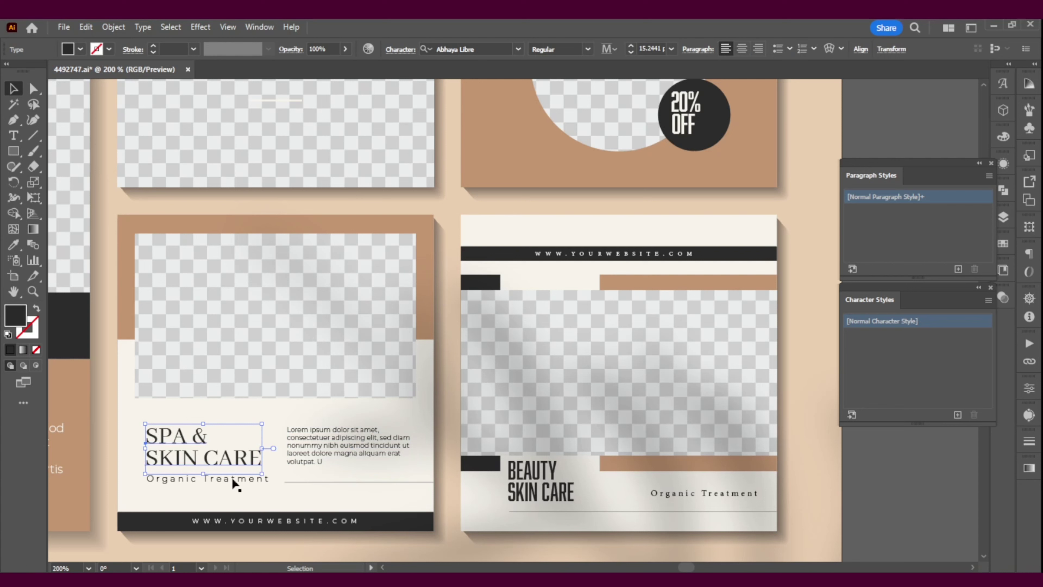
{"action": "left_click", "coordinate": [231, 479]}
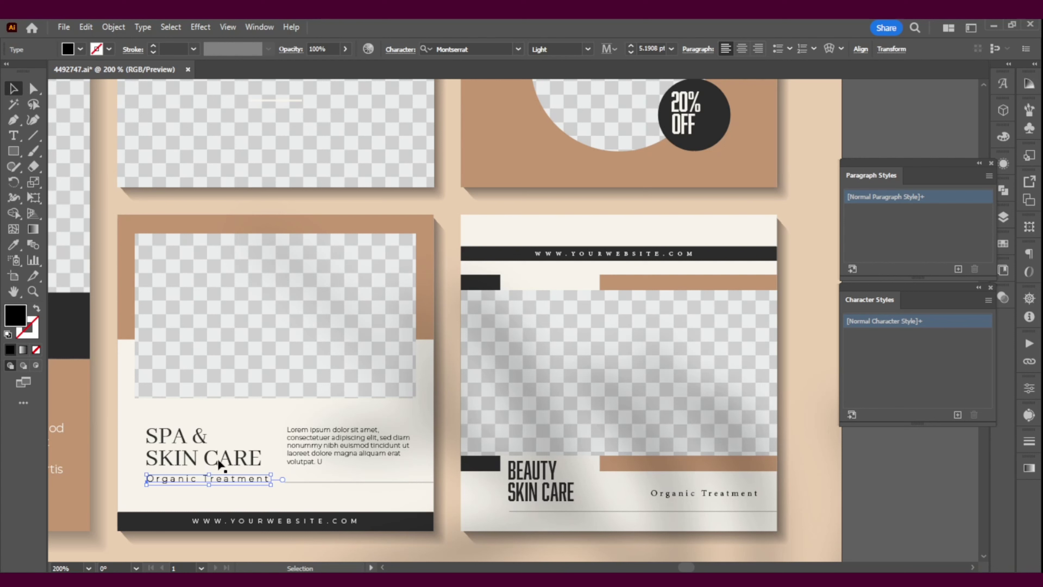
{"action": "left_click", "coordinate": [174, 453]}
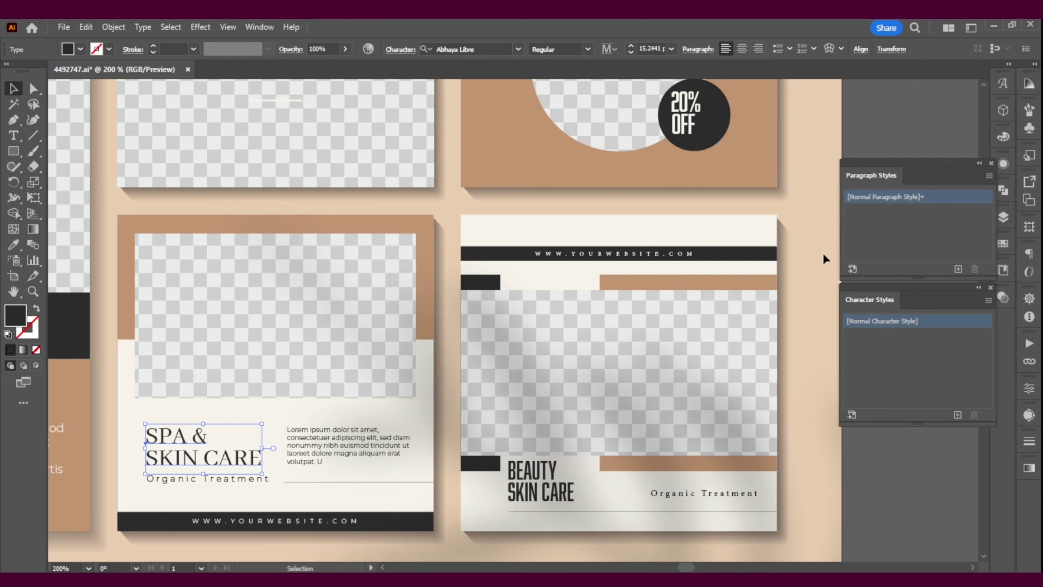
{"action": "left_click", "coordinate": [401, 49]}
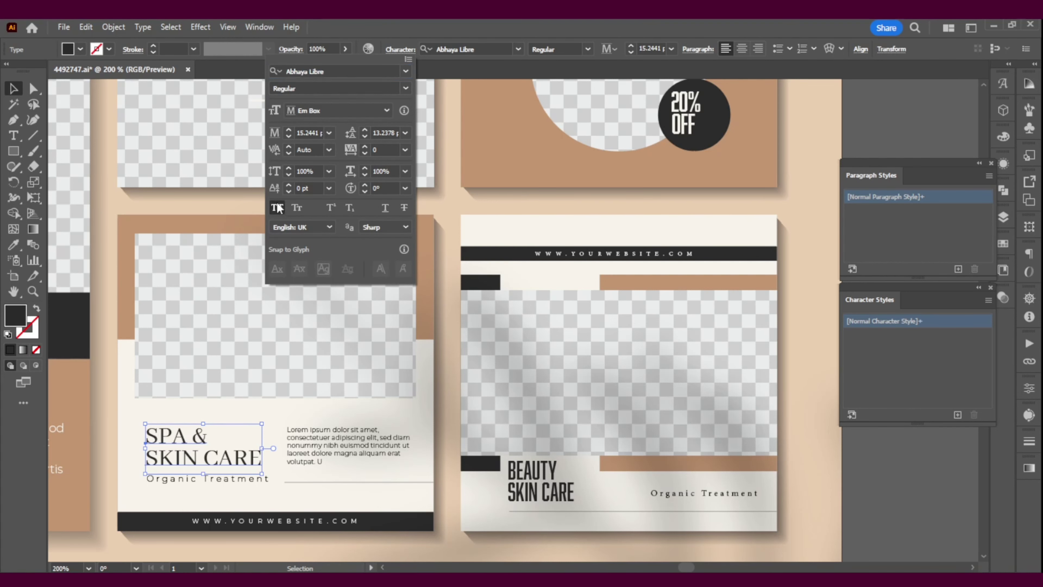
{"action": "left_click", "coordinate": [407, 49]}
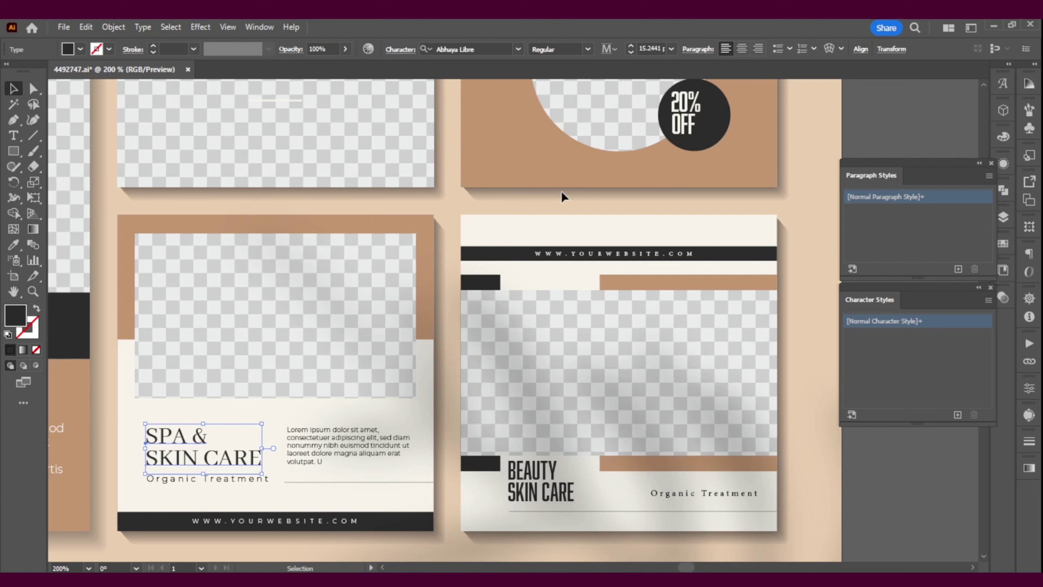
{"action": "left_click", "coordinate": [249, 481]}
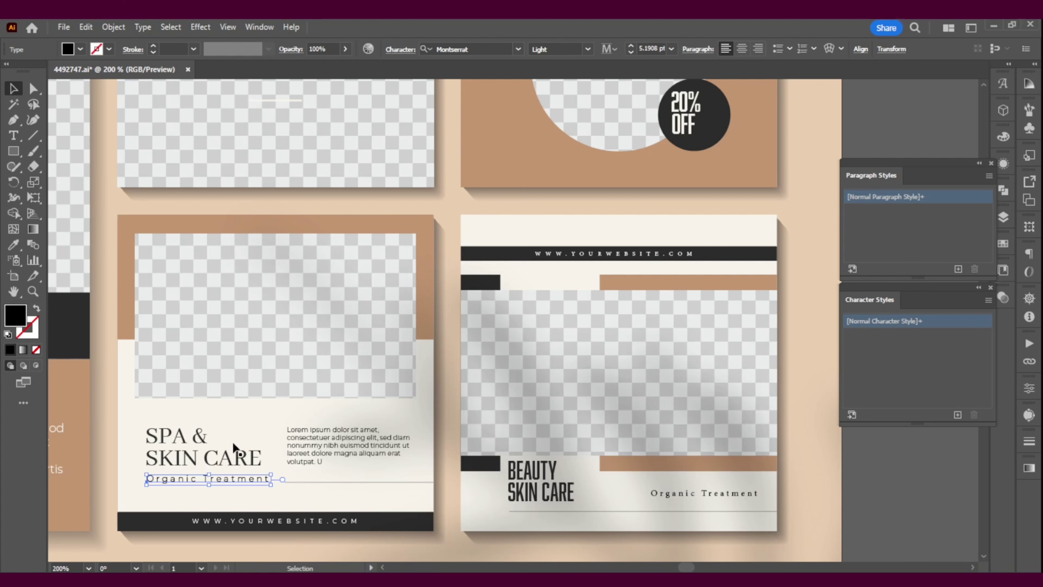
{"action": "left_click", "coordinate": [199, 449]}
{"action": "left_click", "coordinate": [401, 49]}
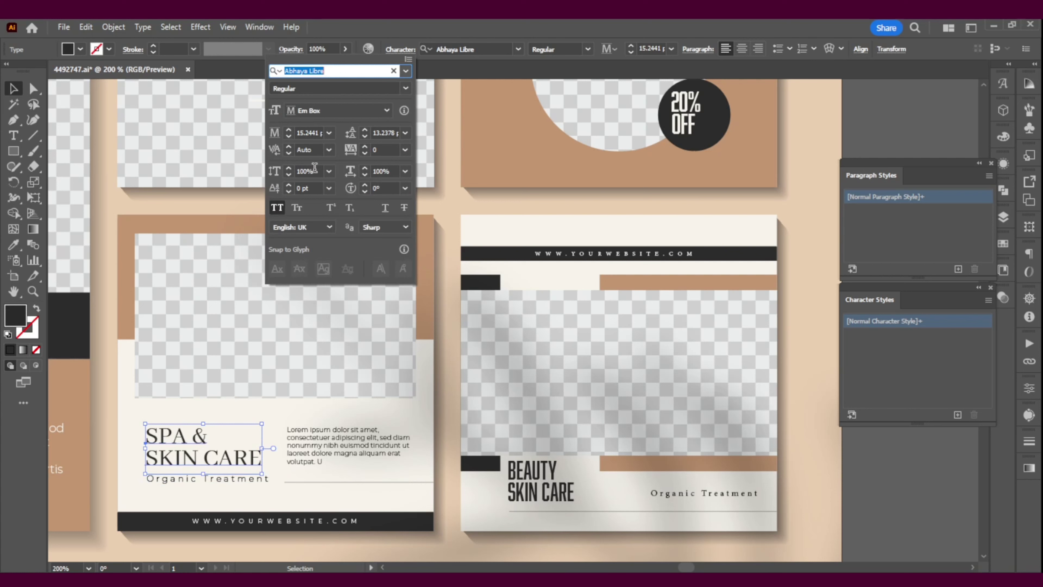
{"action": "left_click", "coordinate": [896, 250]}
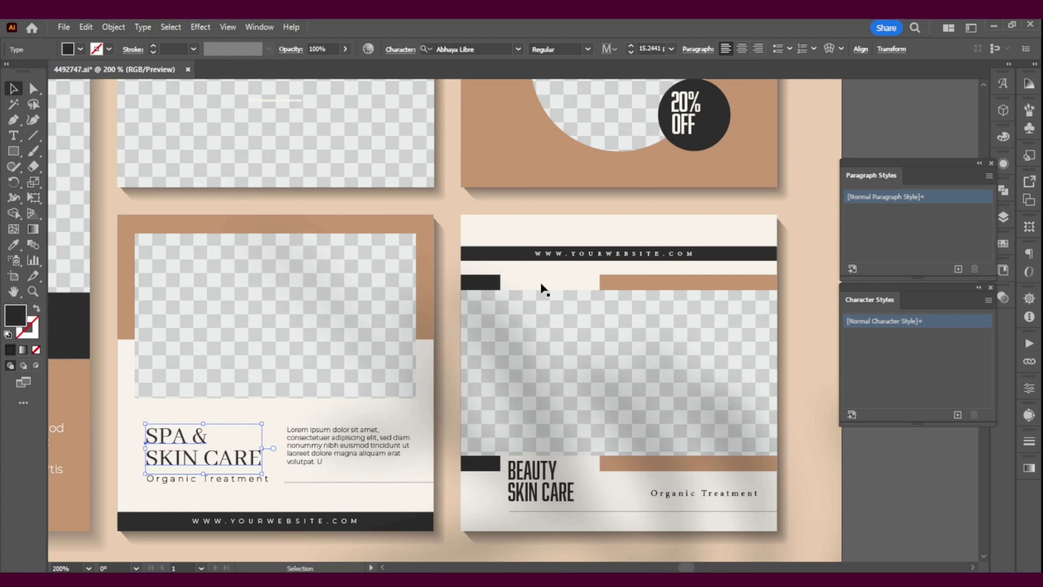
{"action": "left_click", "coordinate": [260, 27]}
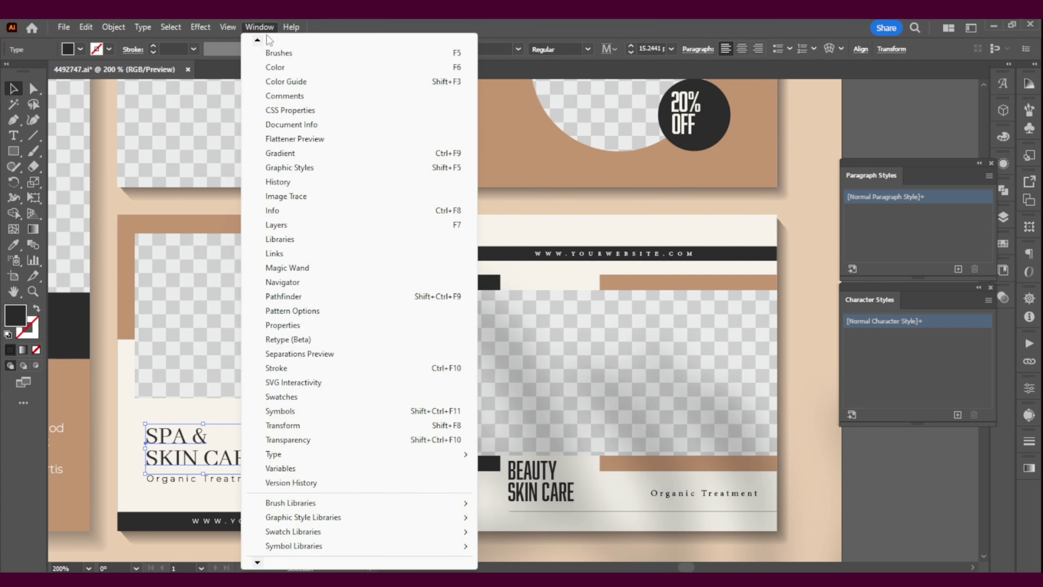
{"action": "mouse_move", "coordinate": [309, 457]}
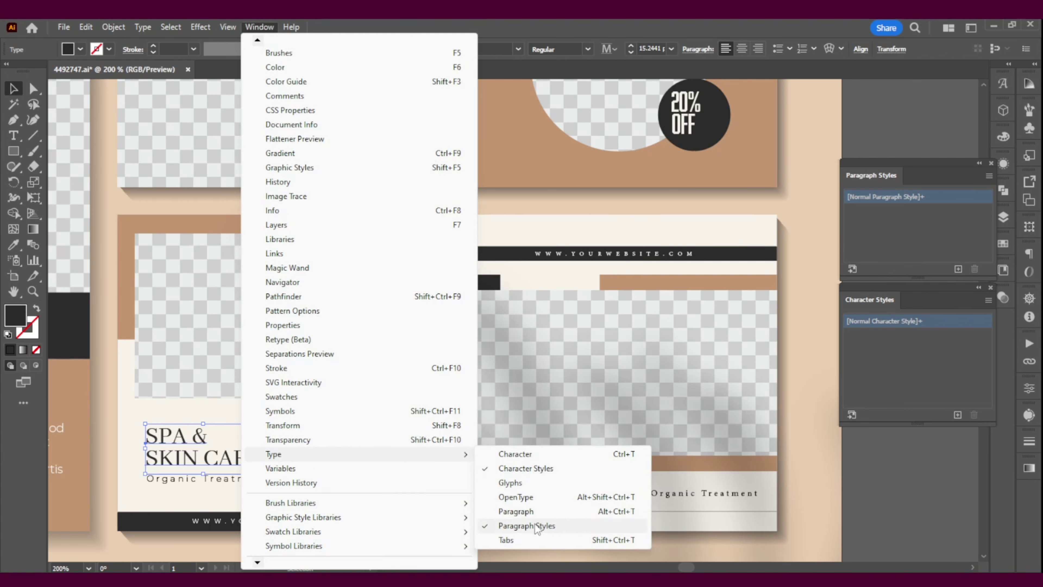
{"action": "left_click", "coordinate": [877, 231]}
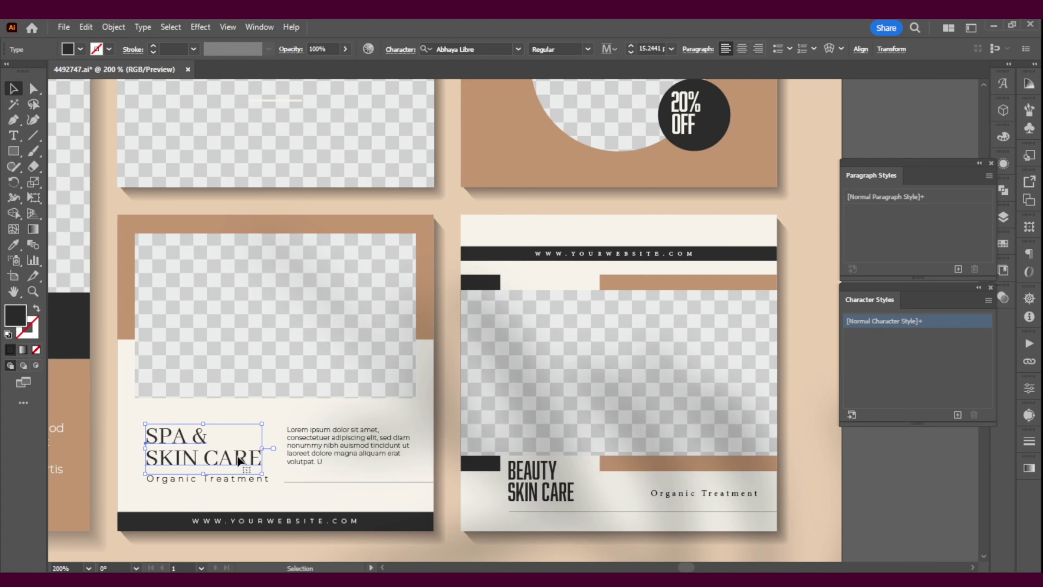
Save the SPA & SKIN CARE heading's formatting as a new paragraph style named Title
{"action": "left_click", "coordinate": [959, 269]}
{"action": "double_click", "coordinate": [881, 210]}
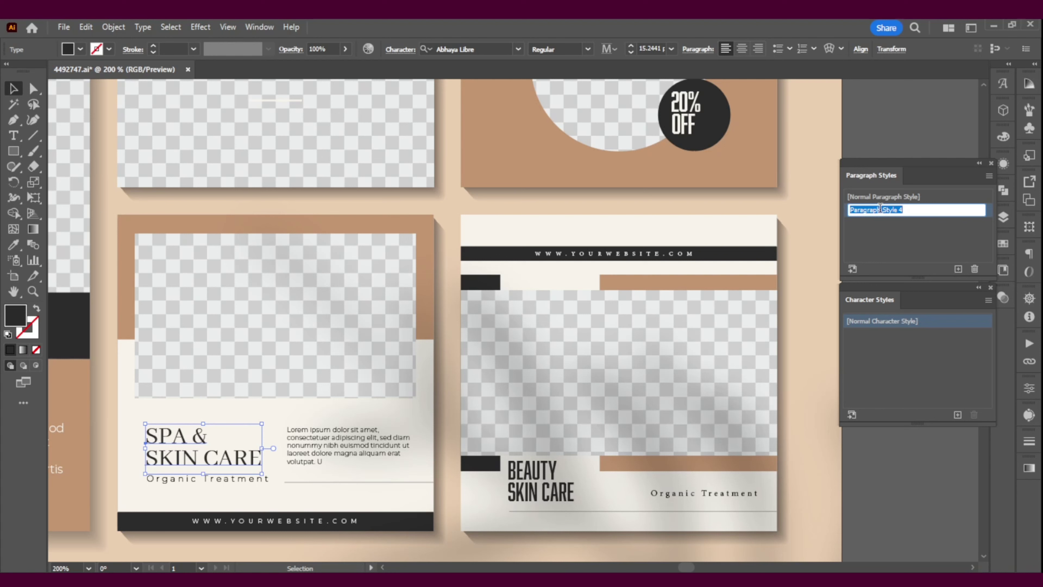
{"action": "type", "text": "Title"}
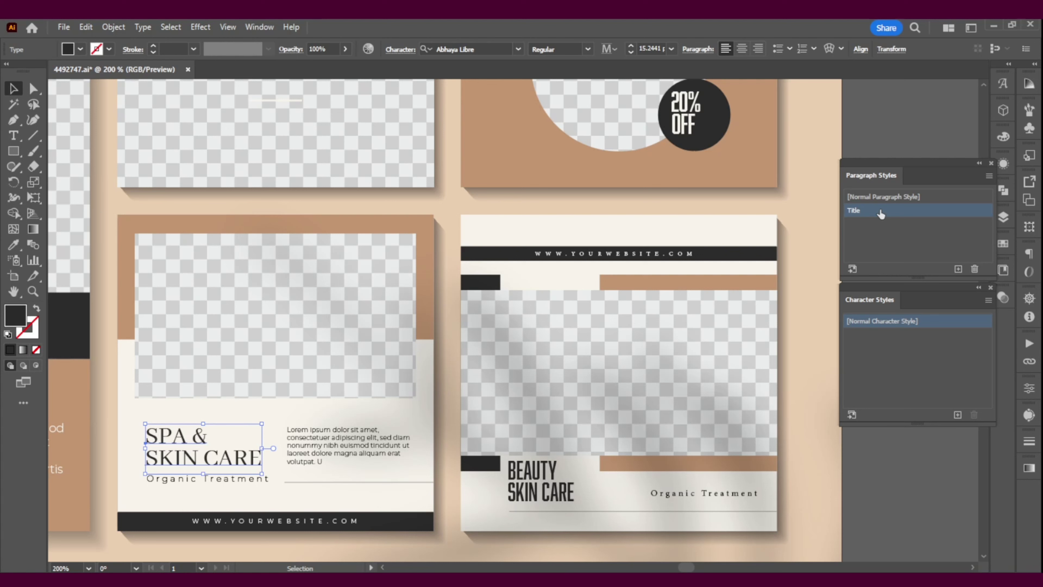
Review Title's options (Abhaya Libre Regular, 15.2441 pt, 13.2378 pt leading, All Caps) and accept them
{"action": "double_click", "coordinate": [881, 212]}
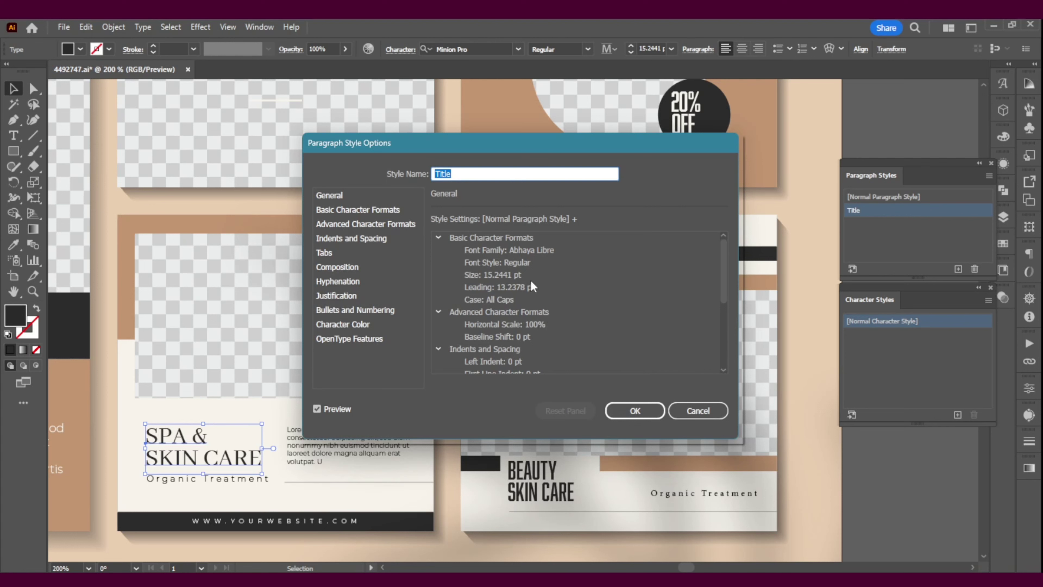
{"action": "left_click", "coordinate": [531, 254]}
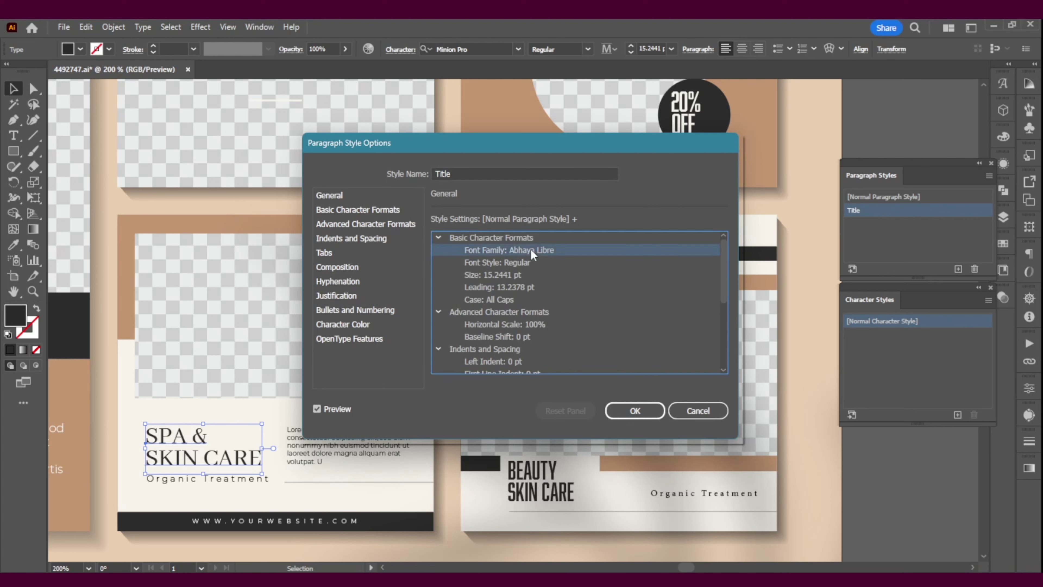
{"action": "left_click", "coordinate": [525, 265]}
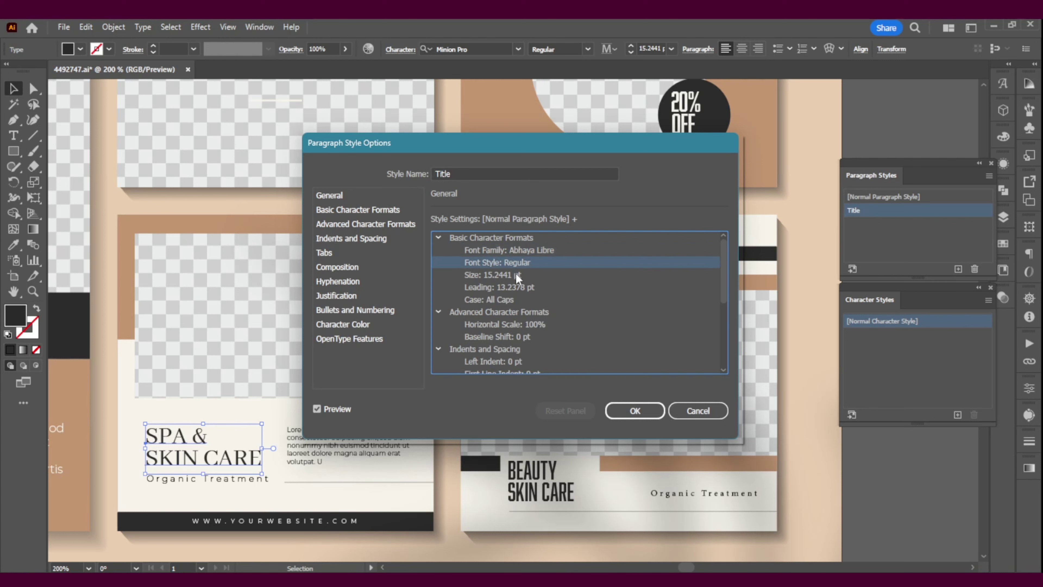
{"action": "left_click", "coordinate": [517, 275]}
{"action": "left_click", "coordinate": [524, 290]}
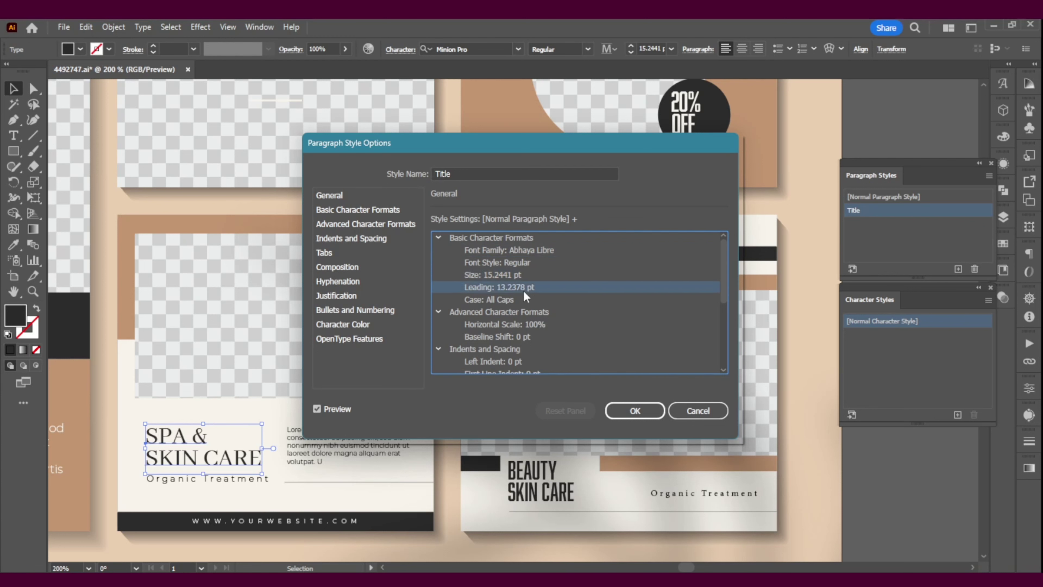
{"action": "left_click", "coordinate": [502, 297]}
{"action": "left_click", "coordinate": [522, 326]}
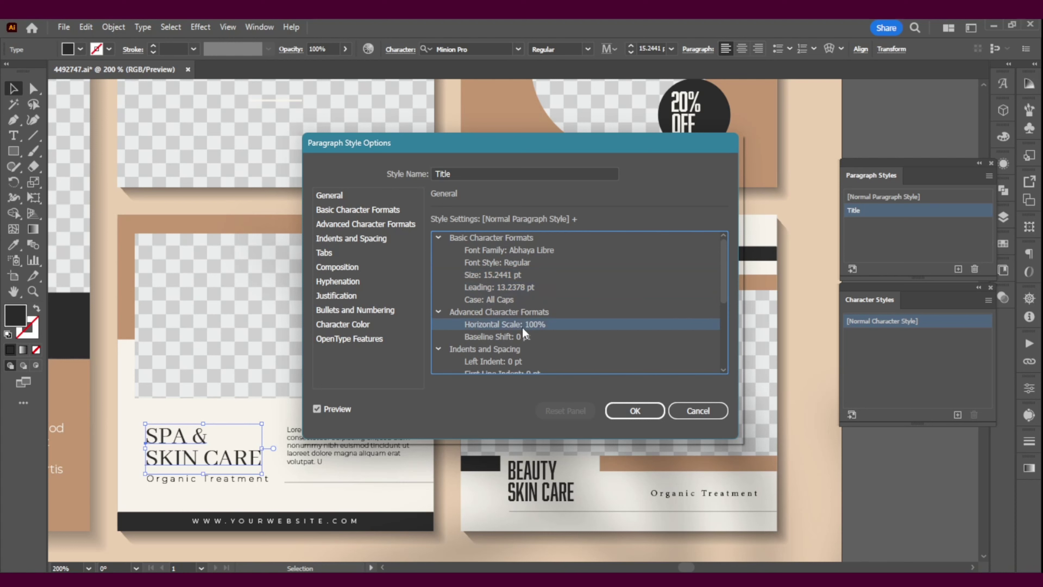
{"action": "scroll", "coordinate": [522, 327], "scroll_direction": "down", "scroll_amount": 4}
{"action": "scroll", "coordinate": [513, 345], "scroll_direction": "up", "scroll_amount": 4}
{"action": "scroll", "coordinate": [516, 329], "scroll_direction": "down", "scroll_amount": 2}
{"action": "left_click", "coordinate": [511, 288]}
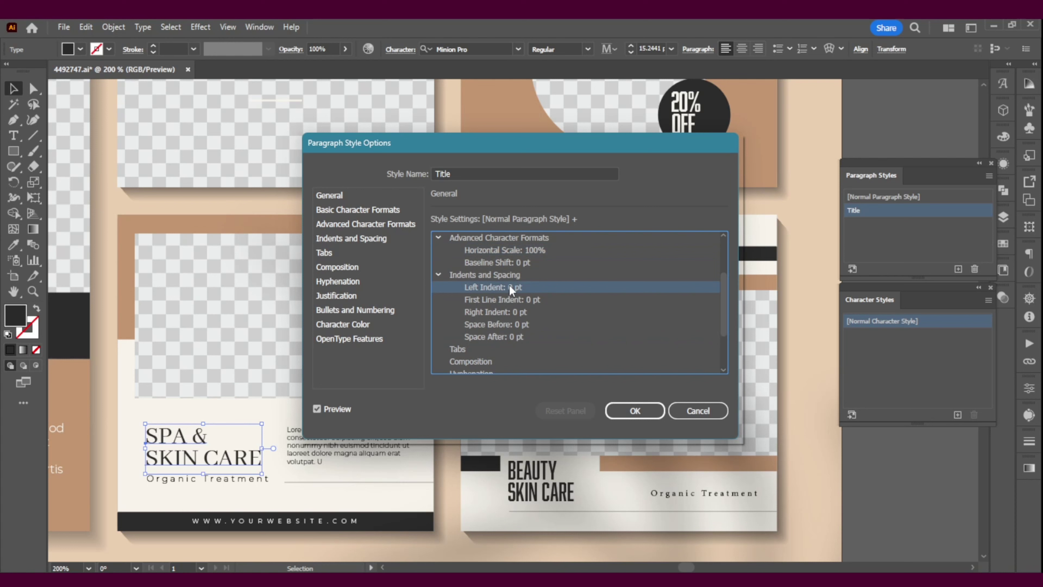
{"action": "left_click", "coordinate": [635, 410]}
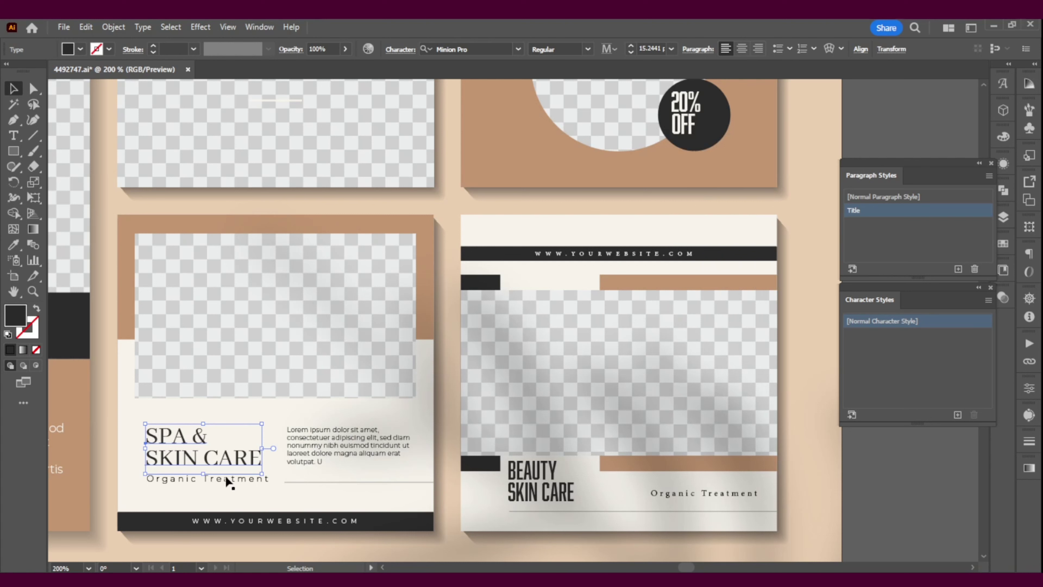
Create a paragraph style named Subtitle from the Organic Treatment line
{"action": "left_click", "coordinate": [229, 476]}
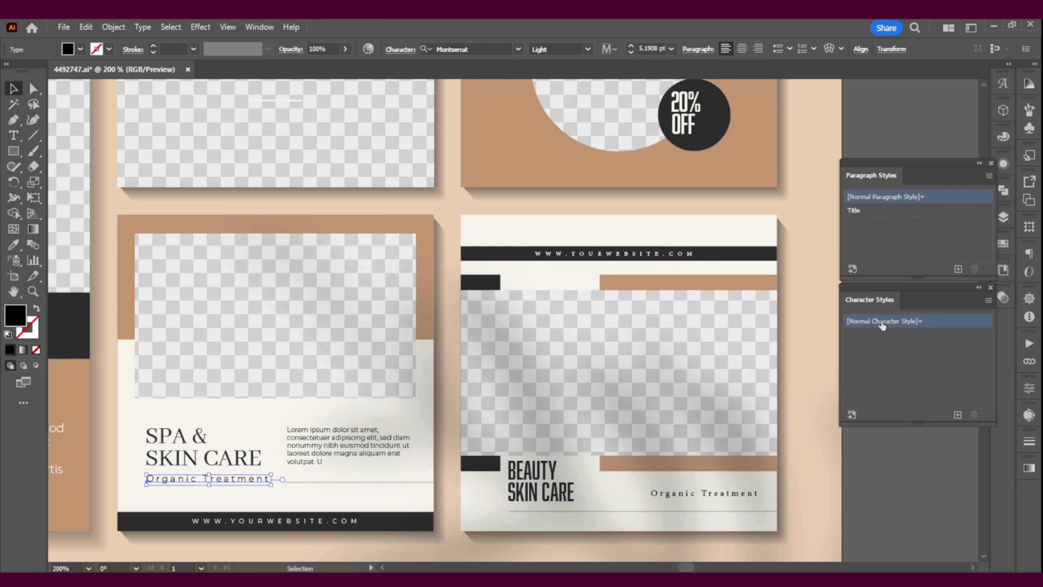
{"action": "left_click", "coordinate": [959, 271]}
{"action": "double_click", "coordinate": [883, 225]}
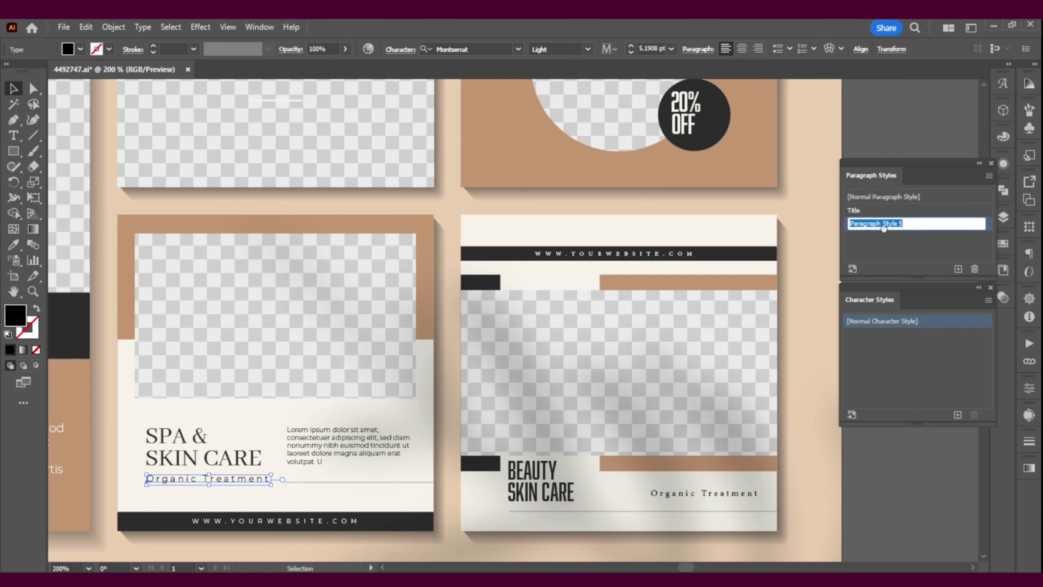
{"action": "double_click", "coordinate": [886, 232]}
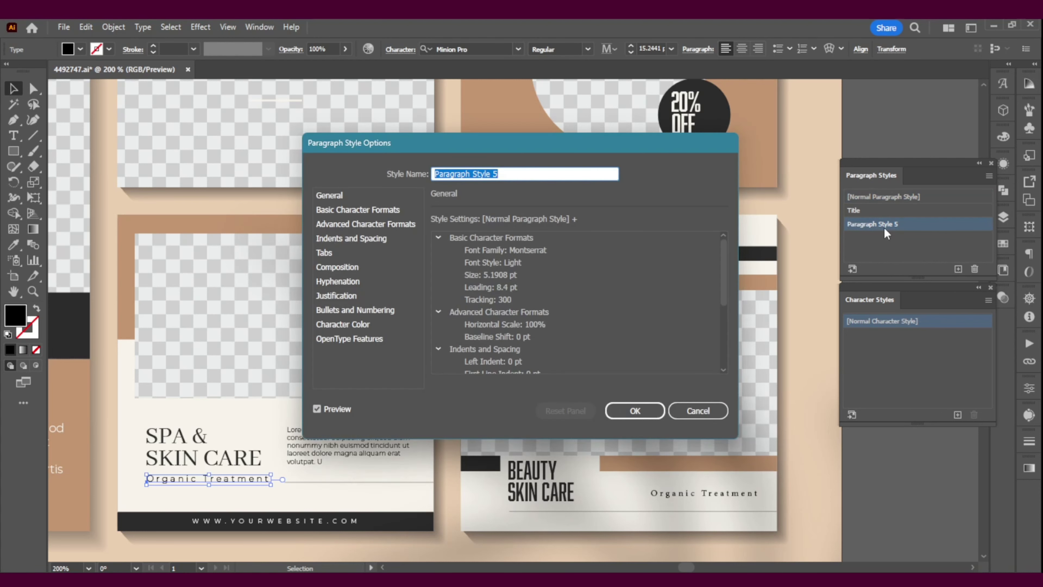
{"action": "type", "text": "Subtitle"}
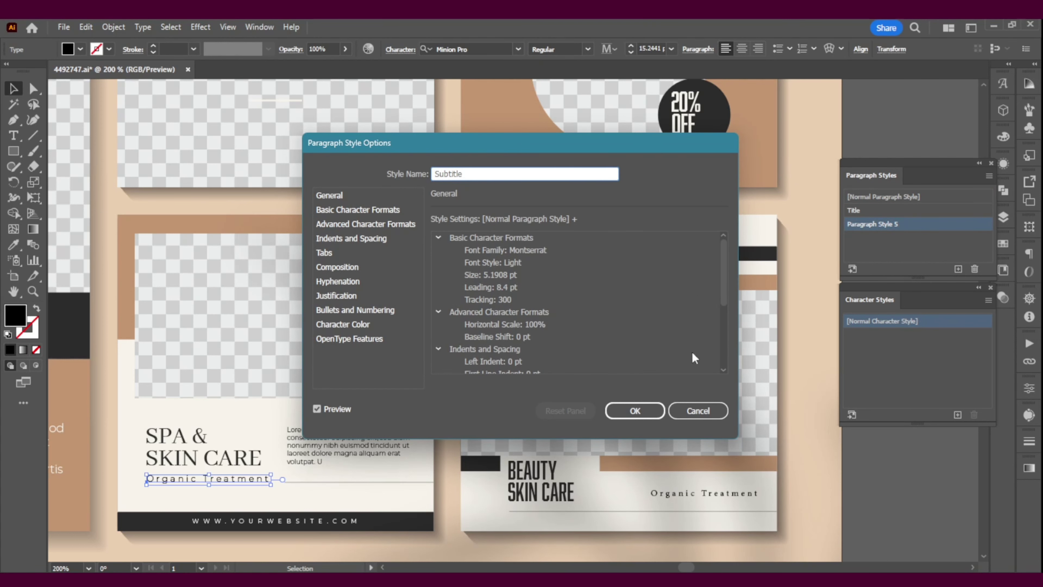
{"action": "left_click", "coordinate": [632, 412]}
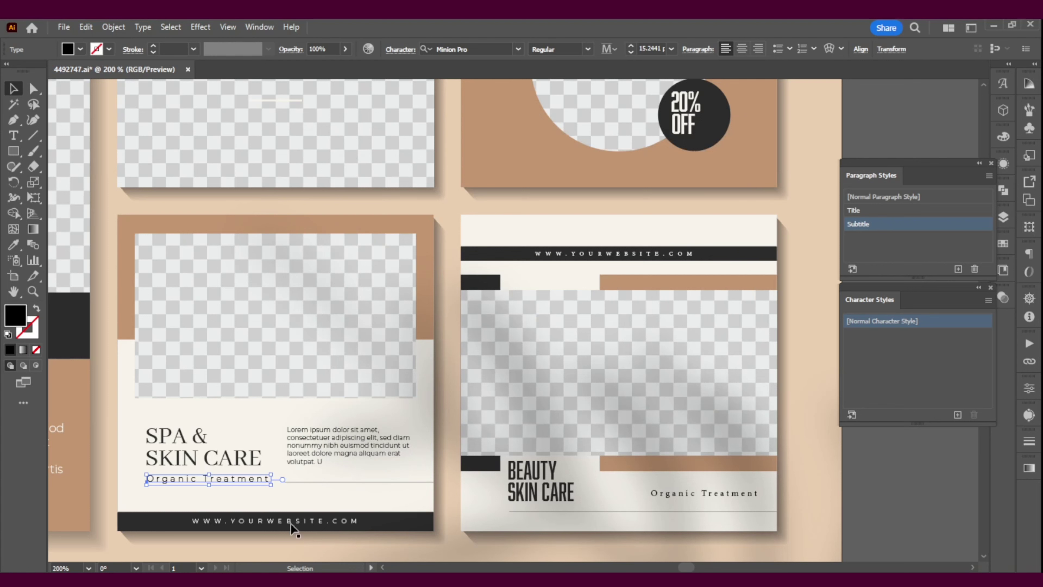
Create a paragraph style named Website from the website address line
{"action": "left_click", "coordinate": [284, 519]}
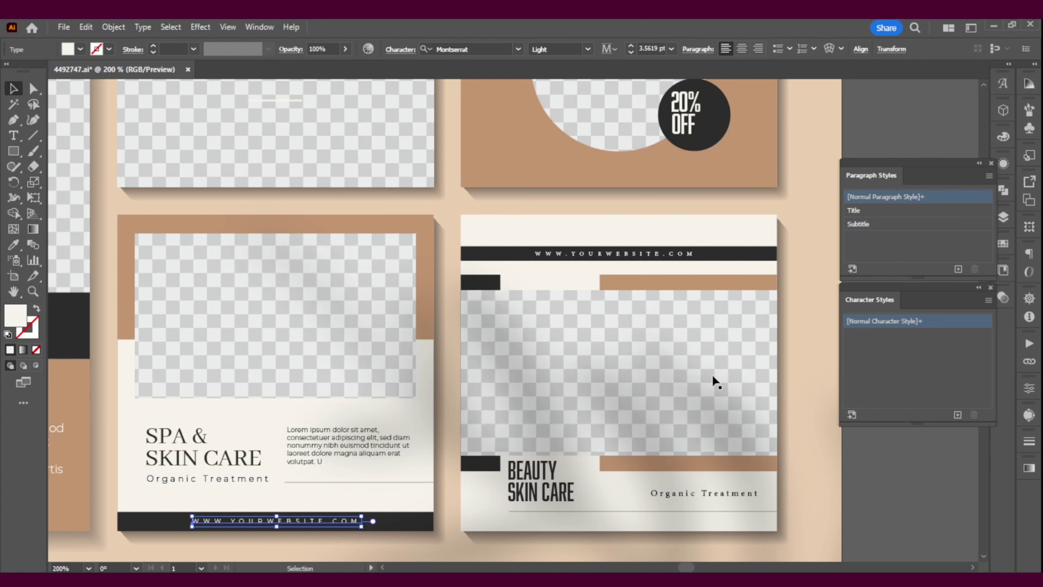
{"action": "left_click", "coordinate": [959, 269]}
{"action": "double_click", "coordinate": [890, 237]}
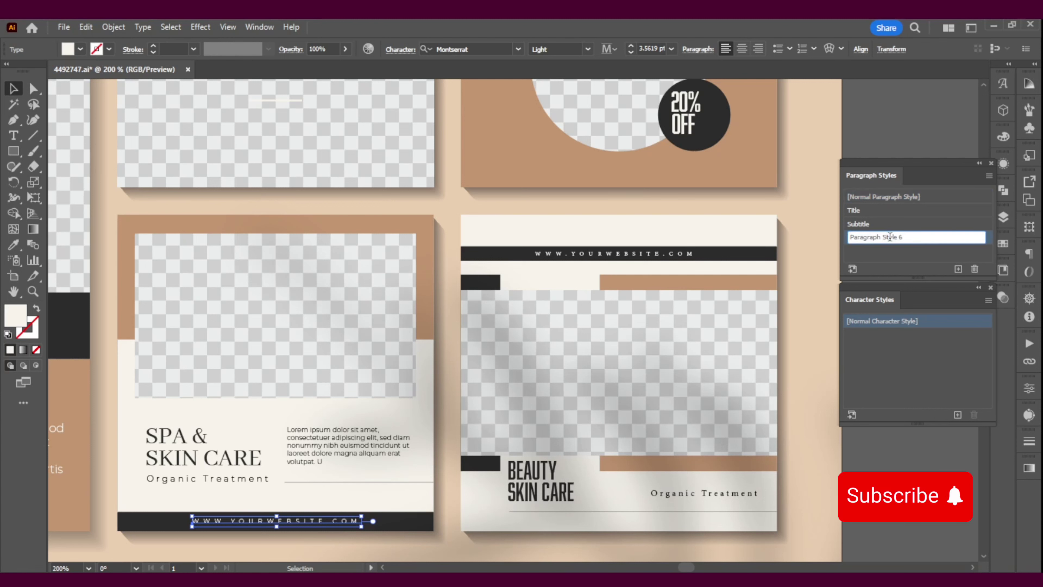
{"action": "key", "text": "ctrl+a"}
{"action": "type", "text": "Website"}
{"action": "key", "text": "Return"}
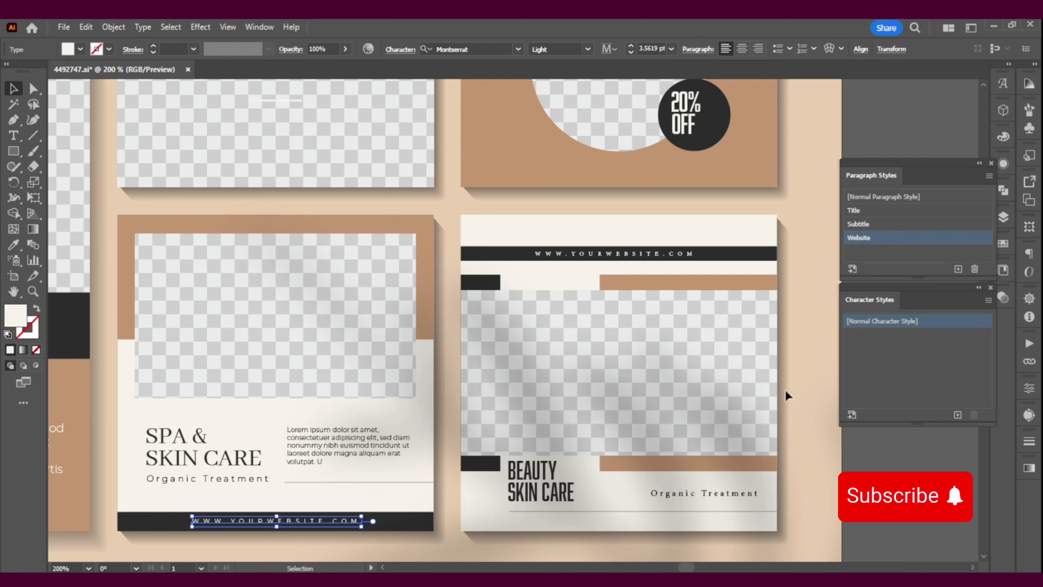
Turn the Lorem ipsum paragraph's formatting into a paragraph style named Body
{"action": "left_click", "coordinate": [345, 438]}
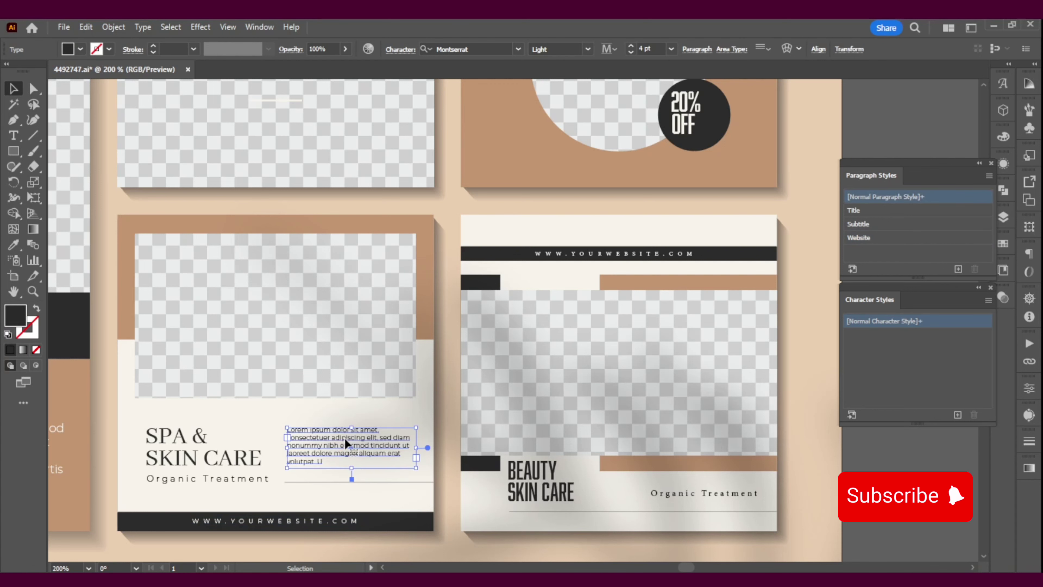
{"action": "left_click", "coordinate": [958, 269]}
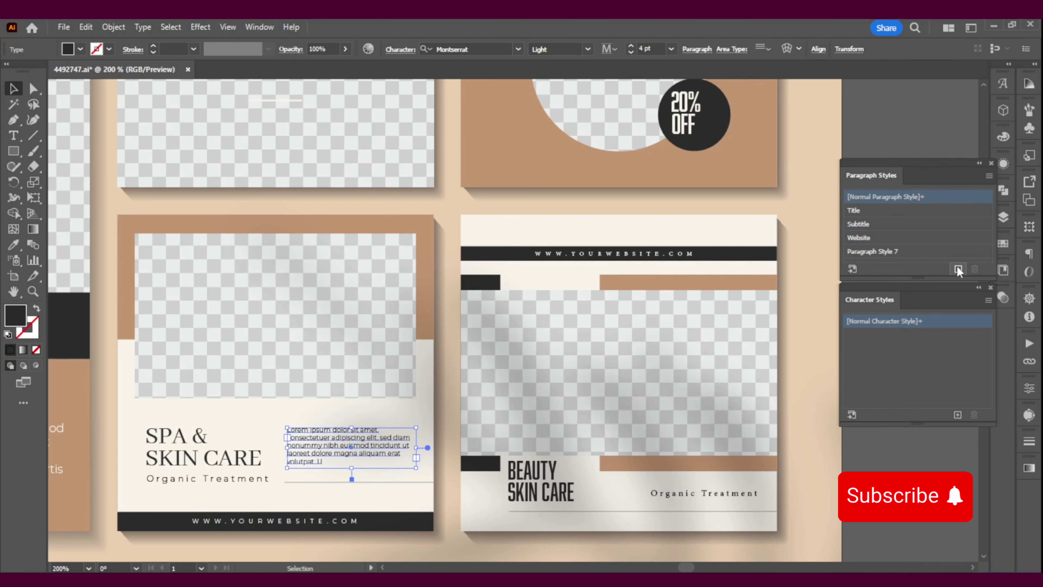
{"action": "double_click", "coordinate": [883, 250]}
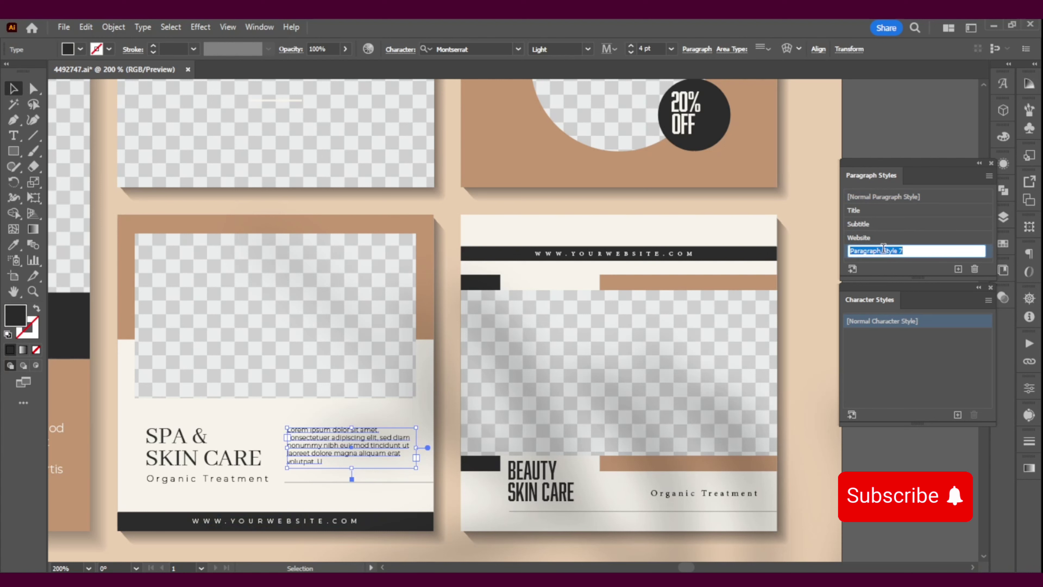
{"action": "type", "text": "Body"}
{"action": "key", "text": "Return"}
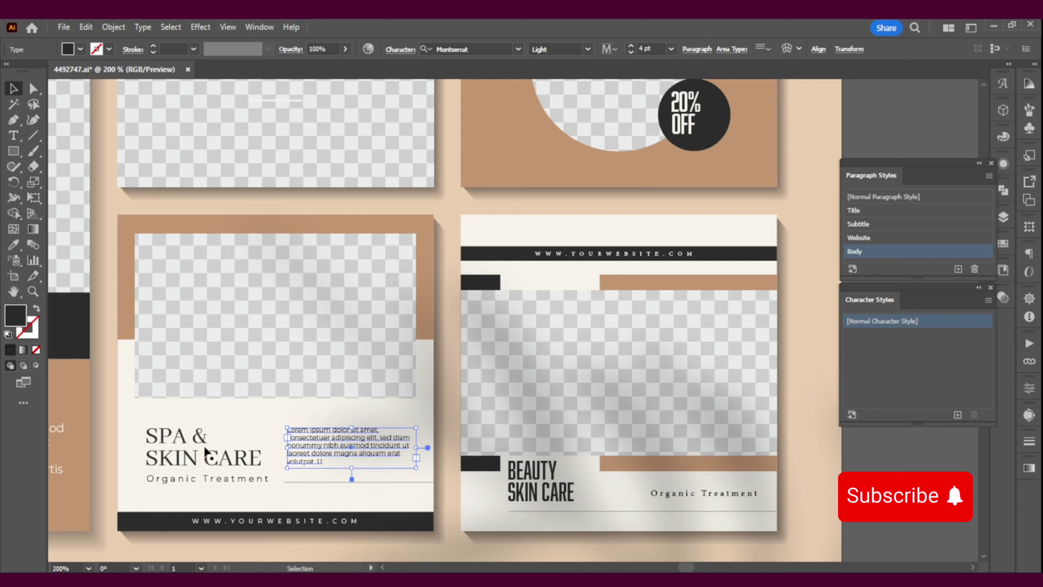
Apply the Title style to the BEAUTY SKIN CARE heading
{"action": "left_click", "coordinate": [169, 462]}
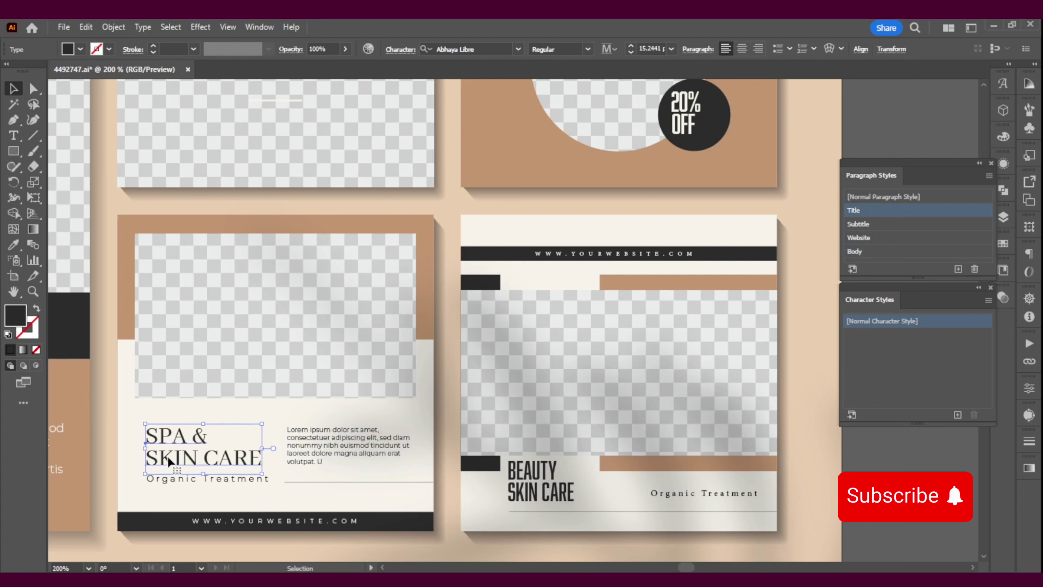
{"action": "left_click", "coordinate": [546, 472]}
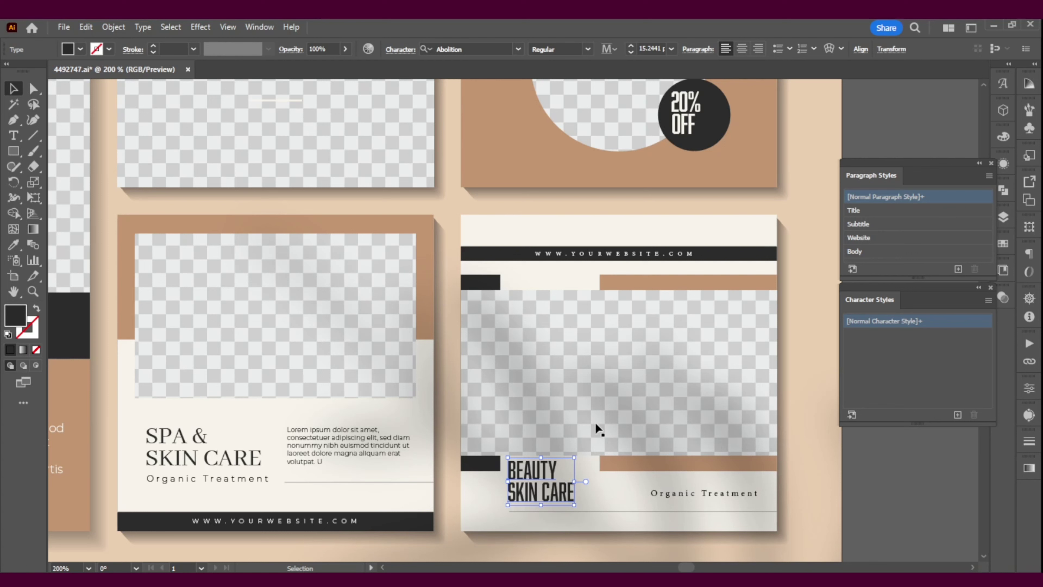
{"action": "left_click", "coordinate": [854, 211]}
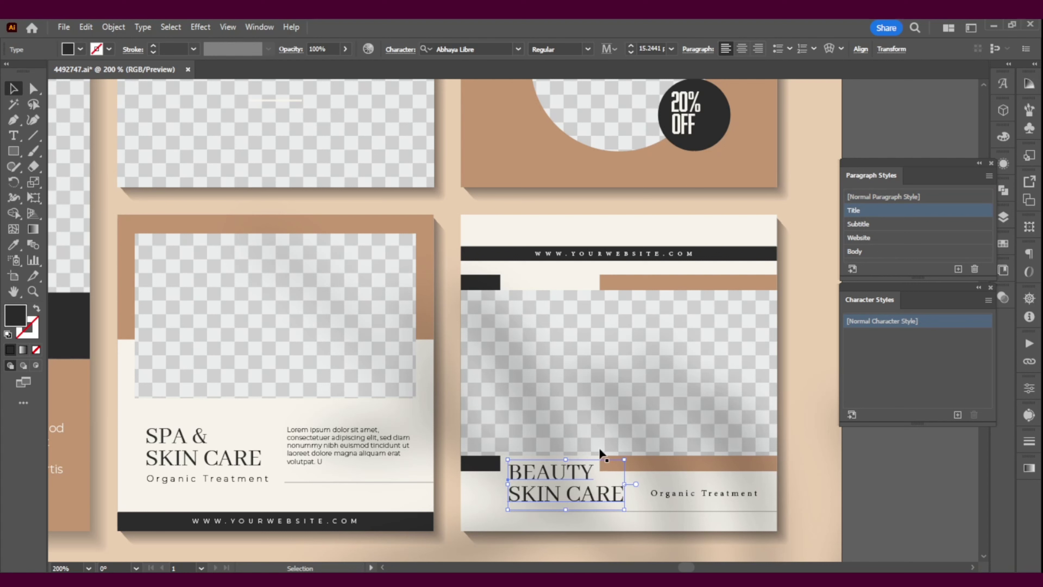
{"action": "left_click", "coordinate": [210, 467]}
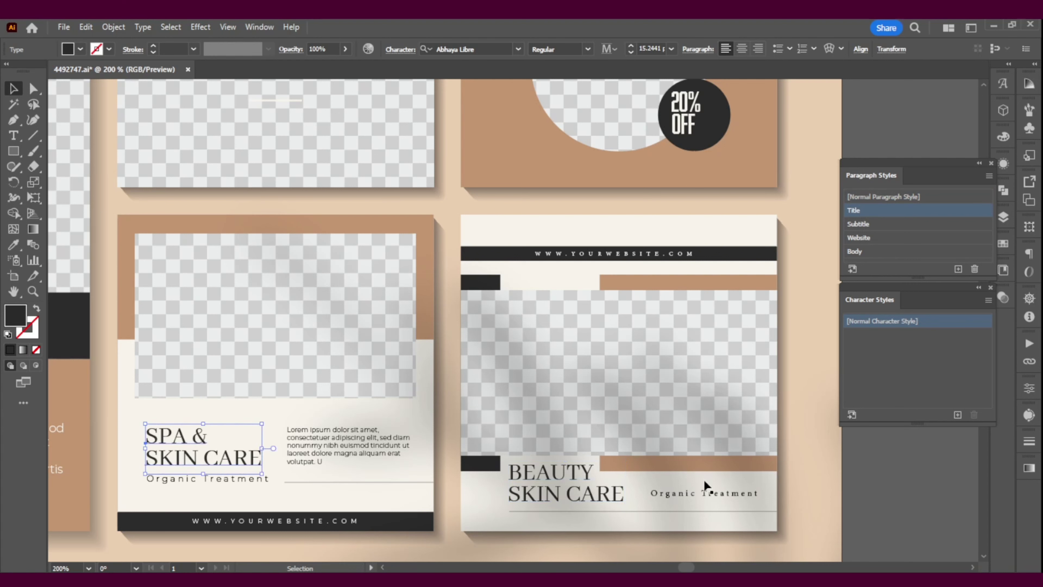
Apply Subtitle to the second Organic Treatment line, nudged left, and Website to its address
{"action": "left_click", "coordinate": [689, 493]}
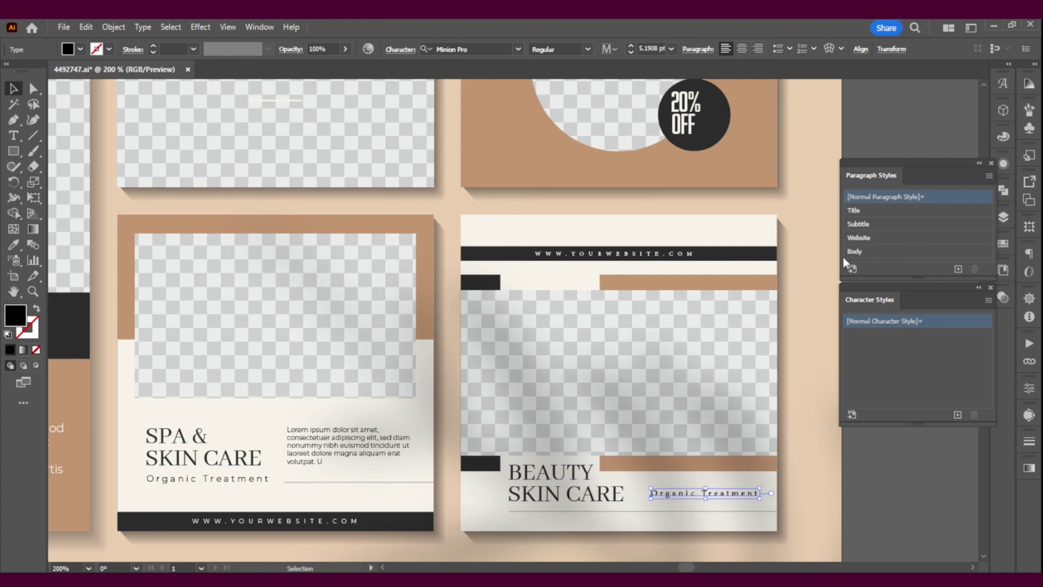
{"action": "left_click", "coordinate": [872, 225]}
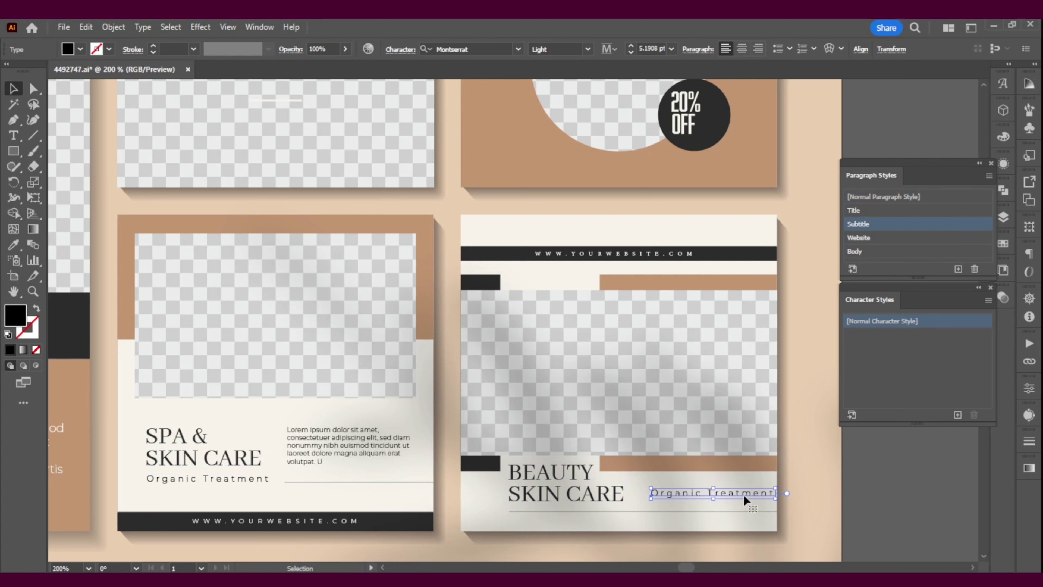
{"action": "left_click_drag", "start_coordinate": [743, 495], "coordinate": [739, 494]}
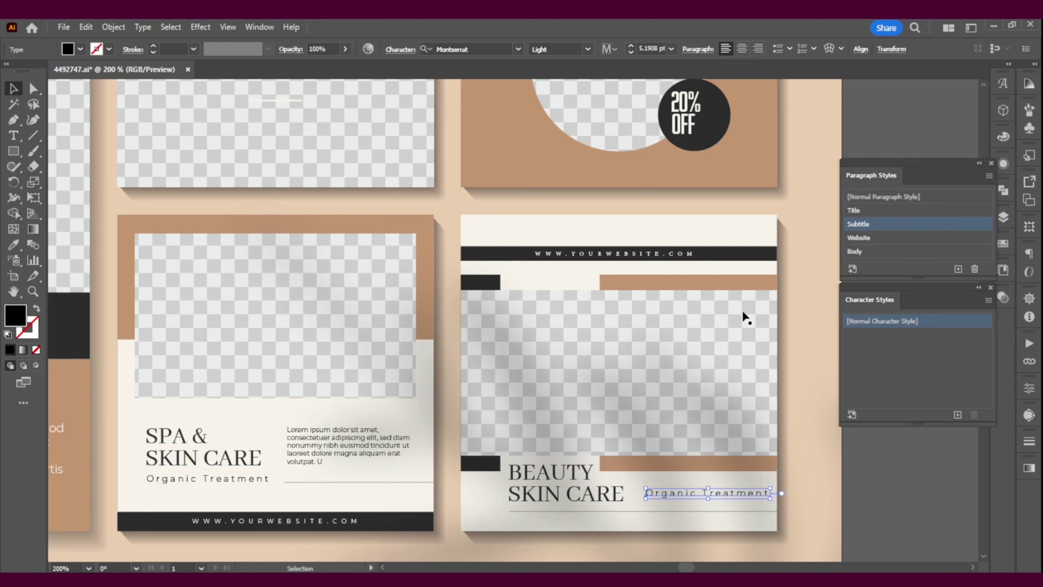
{"action": "left_click", "coordinate": [675, 256]}
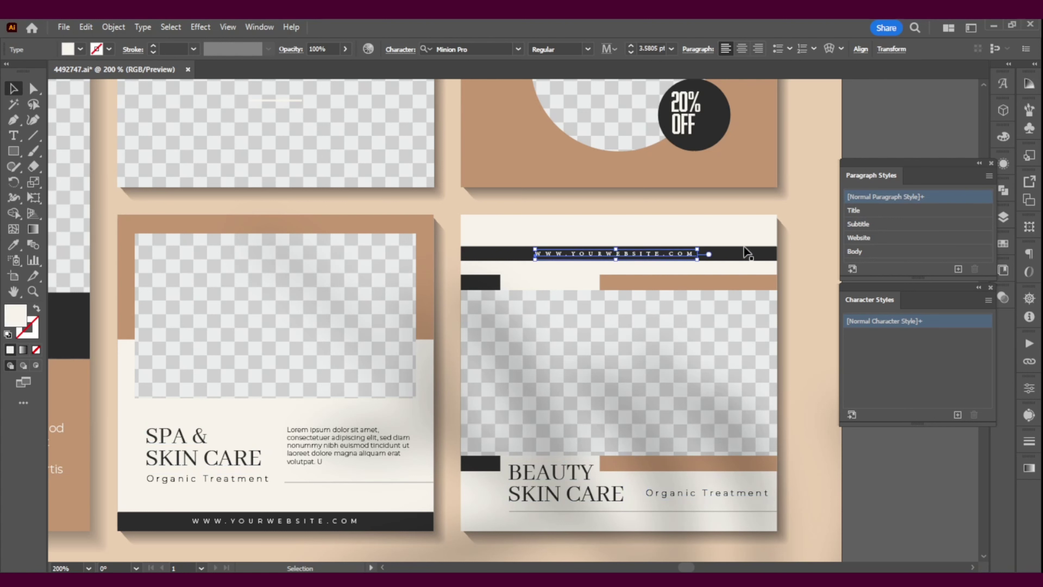
{"action": "left_click", "coordinate": [873, 238]}
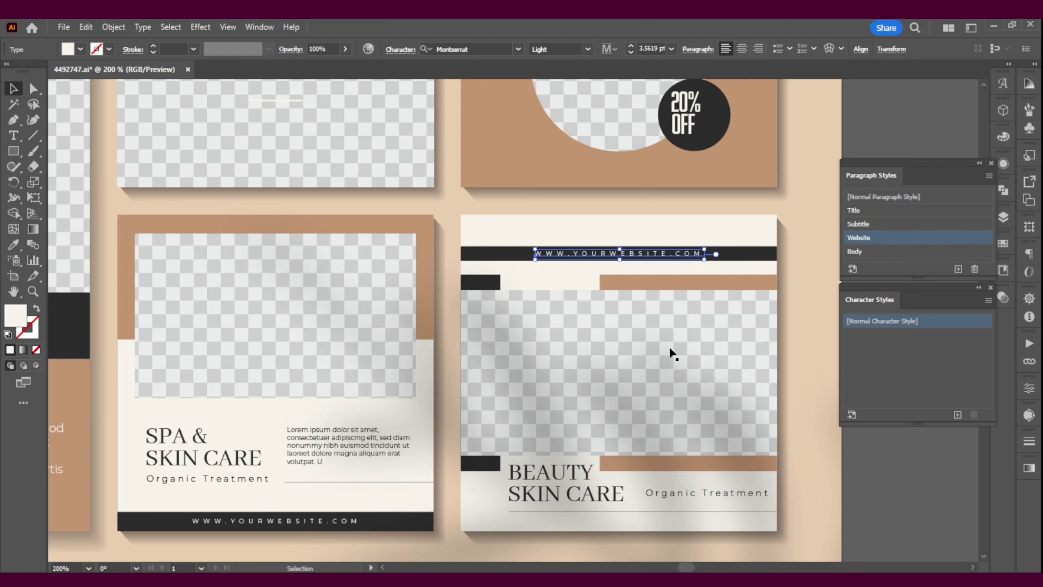
{"action": "left_click", "coordinate": [797, 509]}
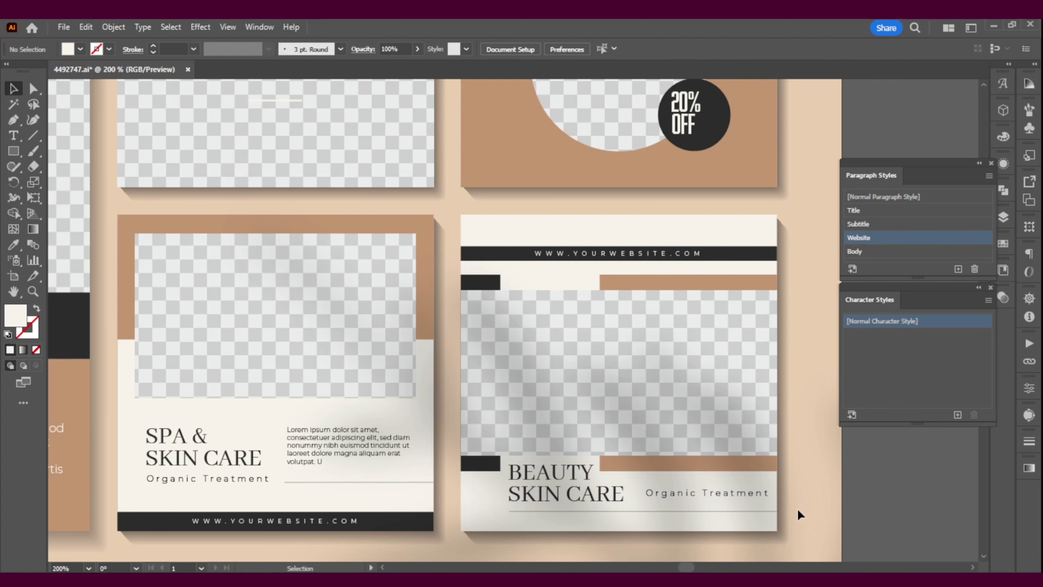
{"action": "left_click", "coordinate": [216, 459]}
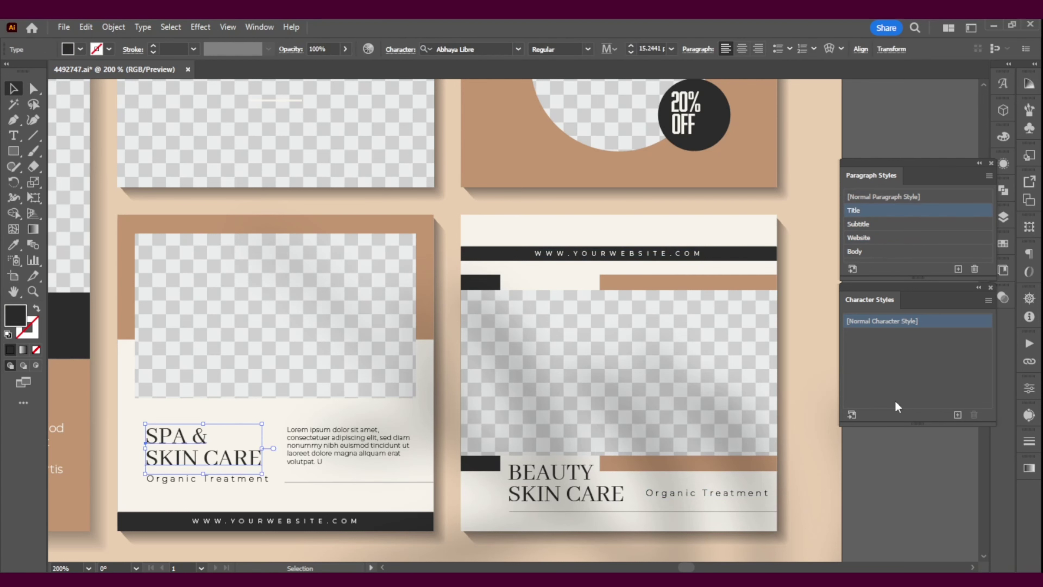
{"action": "left_click", "coordinate": [958, 416], "text": "alt"}
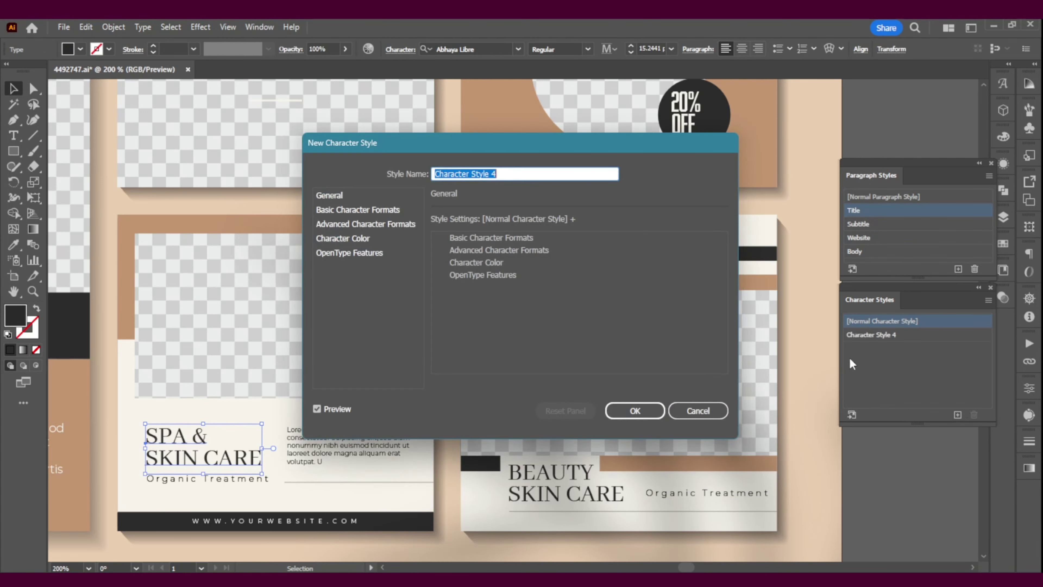
{"action": "left_click", "coordinate": [366, 209]}
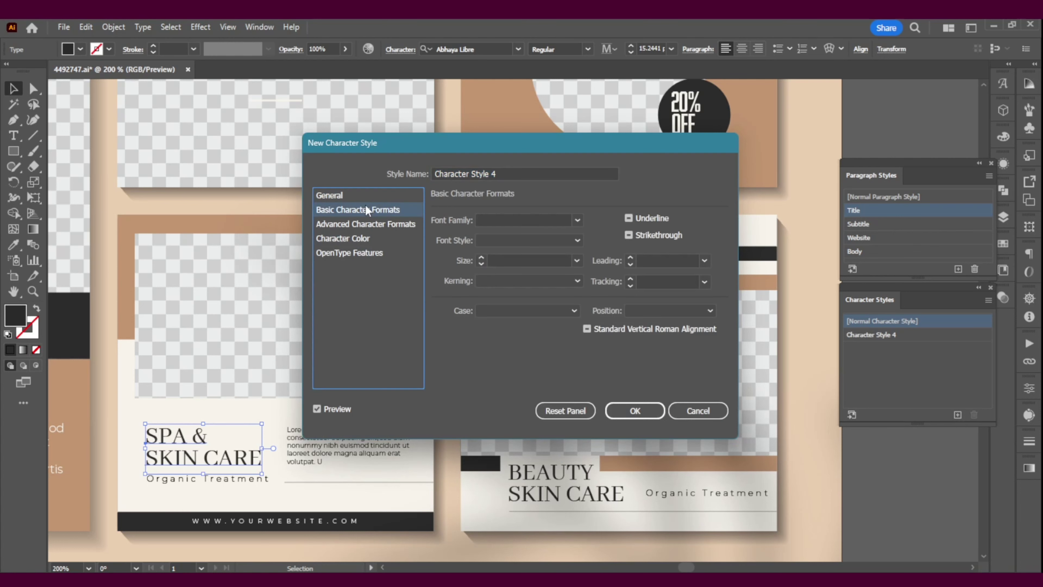
{"action": "left_click", "coordinate": [382, 227]}
{"action": "left_click", "coordinate": [357, 242]}
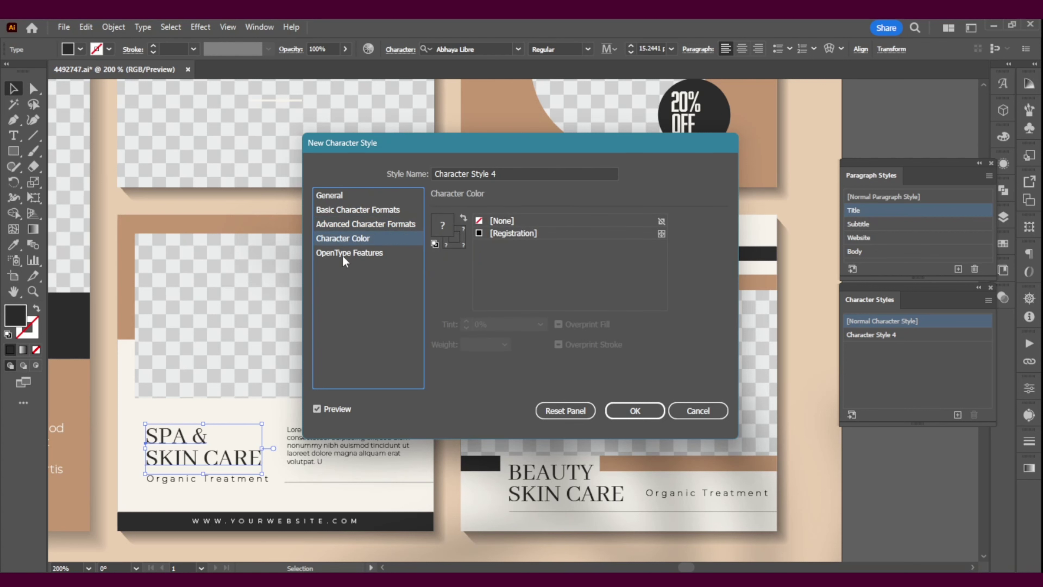
{"action": "left_click", "coordinate": [343, 255]}
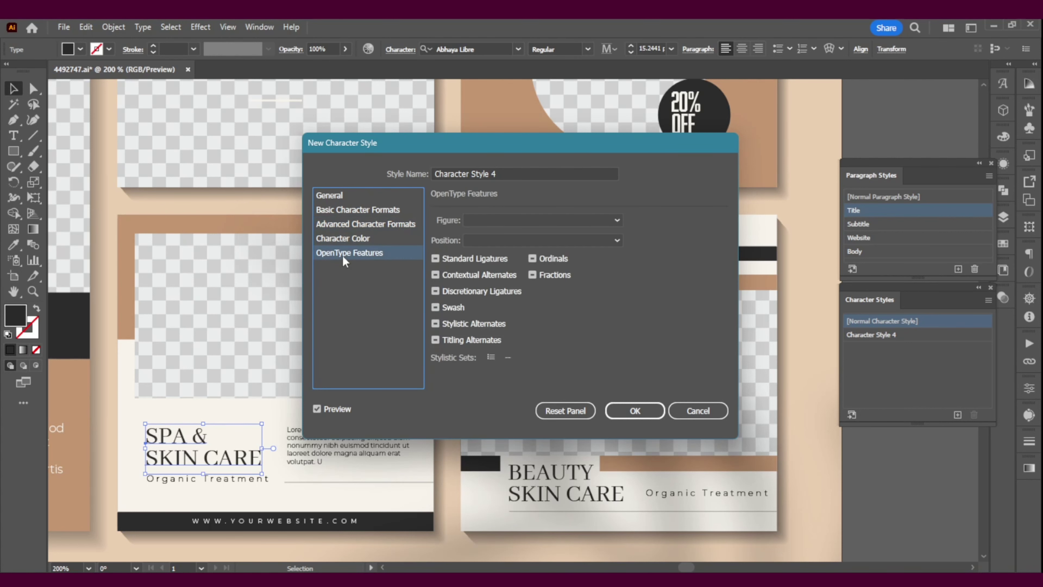
{"action": "left_click", "coordinate": [338, 196]}
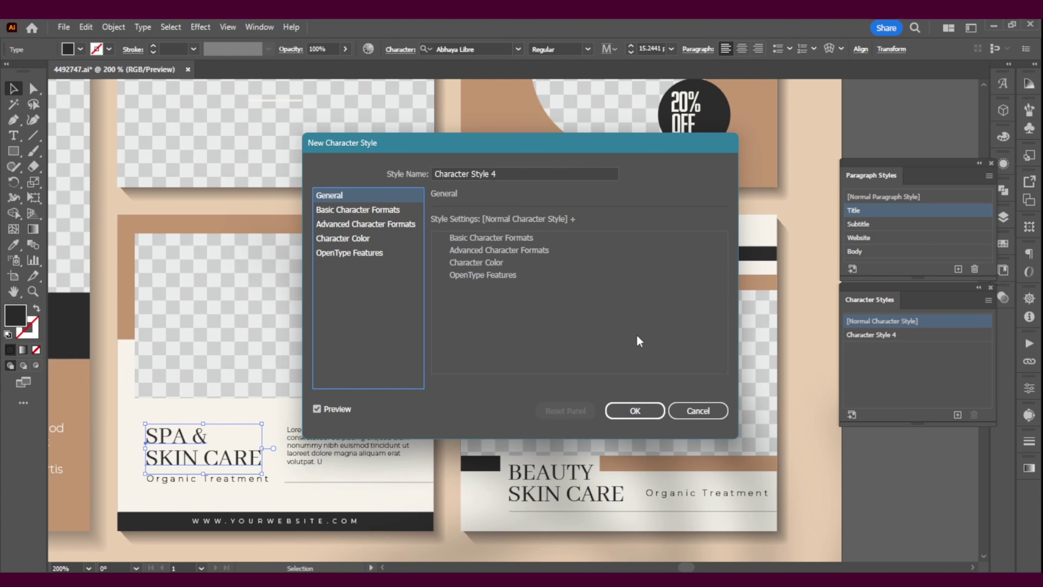
Colour the word SKIN in the SPA & SKIN CARE title red
{"action": "left_click", "coordinate": [697, 412]}
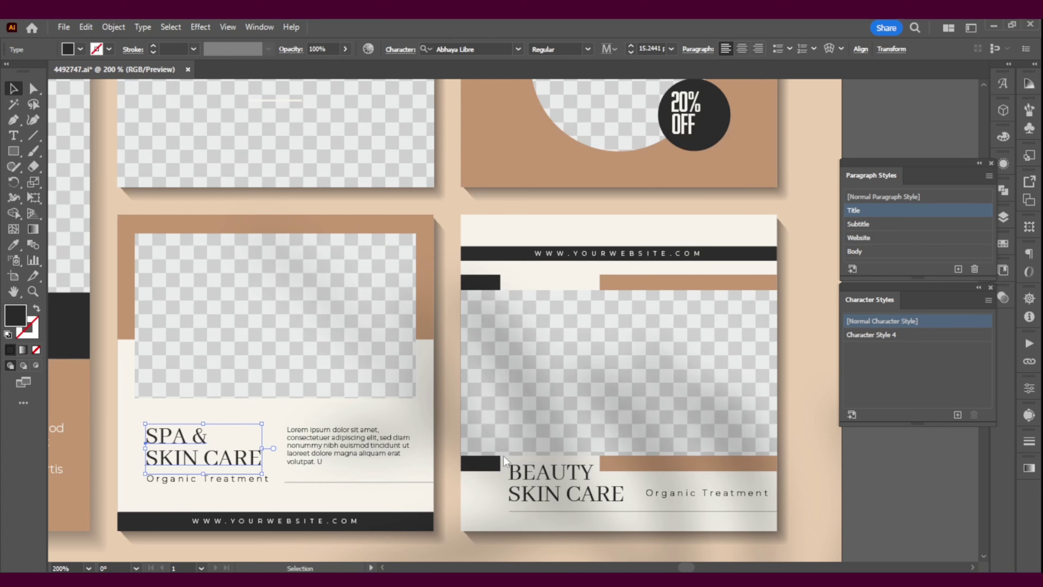
{"action": "key", "text": "t"}
{"action": "left_click", "coordinate": [181, 457]}
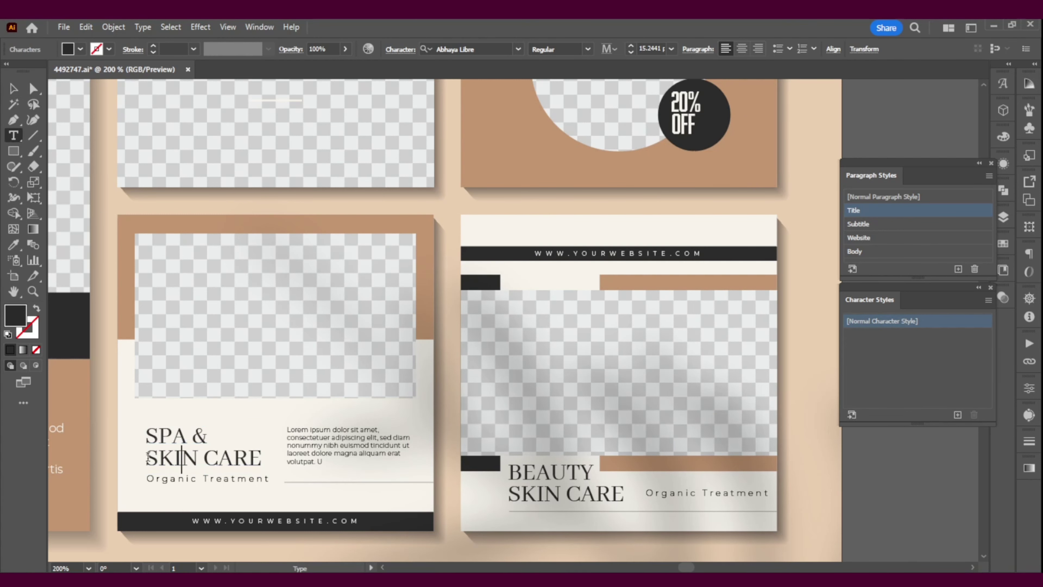
{"action": "left_click_drag", "start_coordinate": [147, 456], "coordinate": [194, 456]}
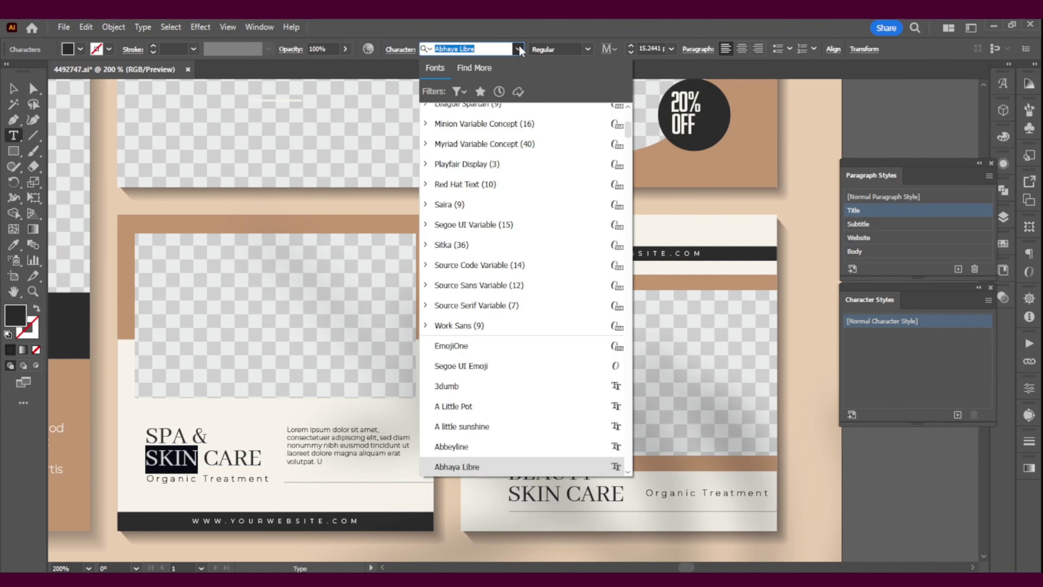
{"action": "left_click", "coordinate": [519, 49]}
{"action": "left_click", "coordinate": [519, 49]}
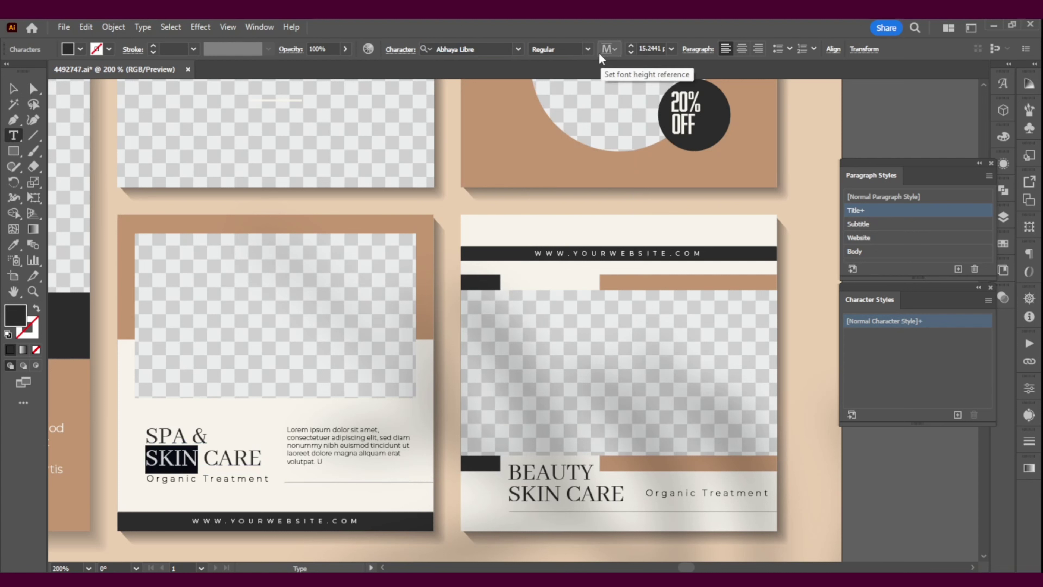
{"action": "left_click", "coordinate": [80, 49]}
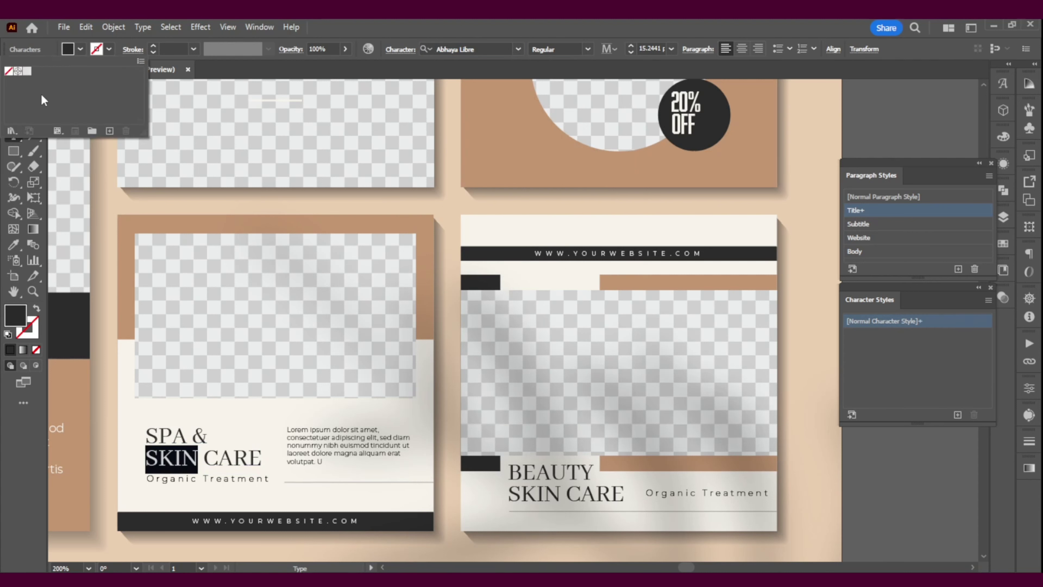
{"action": "double_click", "coordinate": [16, 315]}
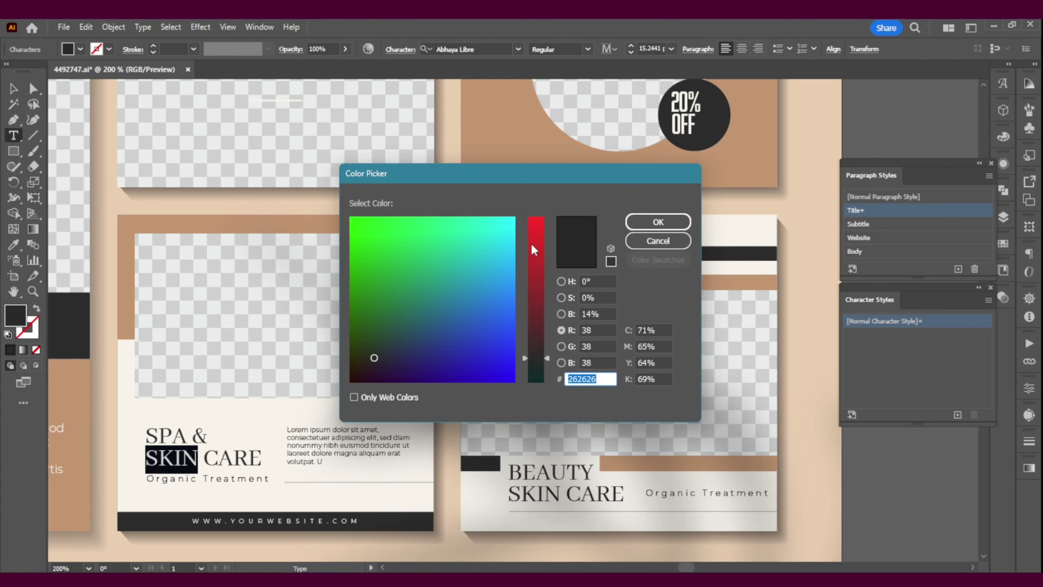
{"action": "left_click", "coordinate": [533, 250]}
{"action": "left_click", "coordinate": [658, 222]}
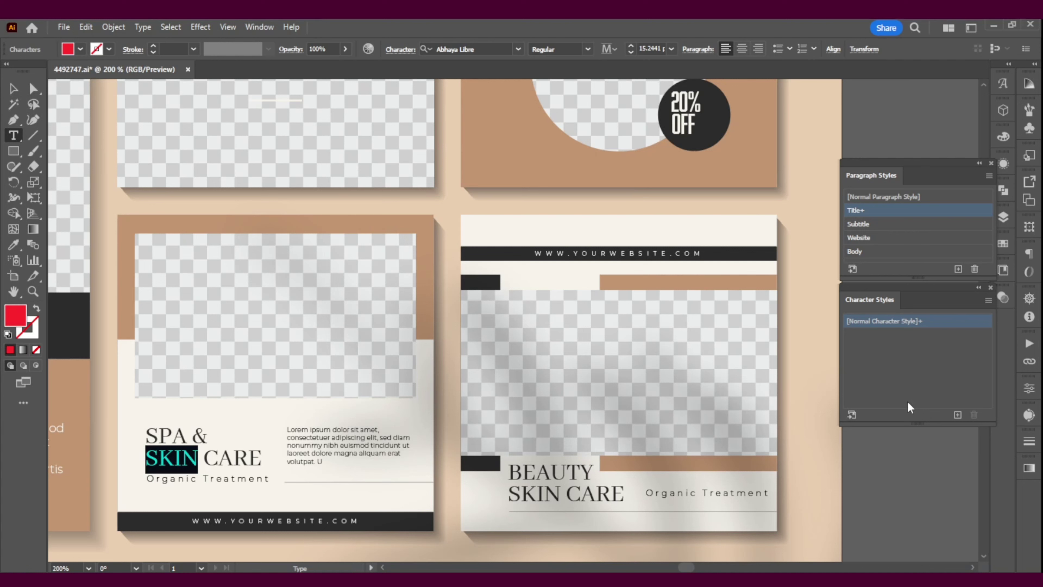
Save SKIN's red formatting as a character style named Red-words
{"action": "left_click", "coordinate": [957, 416]}
{"action": "double_click", "coordinate": [872, 334]}
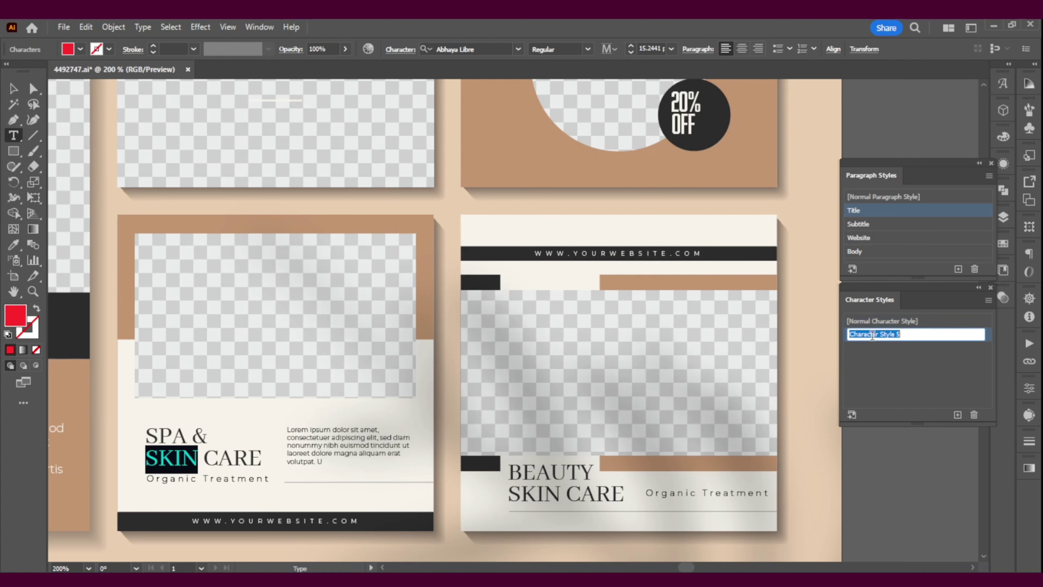
{"action": "type", "text": "Red-w"}
{"action": "type", "text": "irds"}
{"action": "key", "text": "BackSpace"}
{"action": "key", "text": "BackSpace"}
{"action": "key", "text": "BackSpace"}
{"action": "type", "text": "irds"}
{"action": "key", "text": "BackSpace"}
{"action": "key", "text": "BackSpace"}
{"action": "key", "text": "BackSpace"}
{"action": "type", "text": "ords"}
{"action": "key", "text": "Return"}
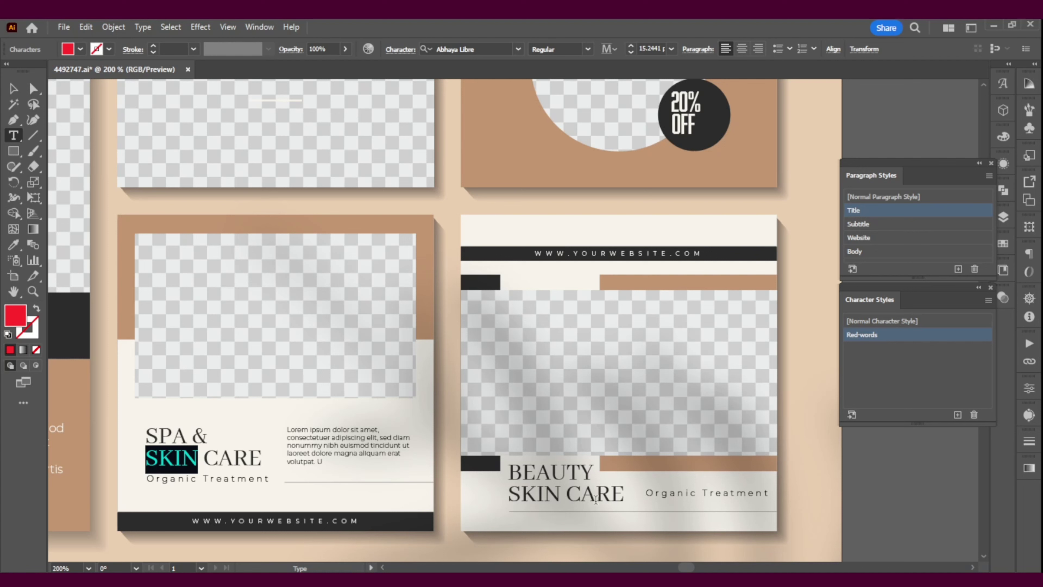
Apply the Red-words style to SKIN in the BEAUTY SKIN CARE title
{"action": "left_click_drag", "start_coordinate": [561, 492], "coordinate": [508, 493]}
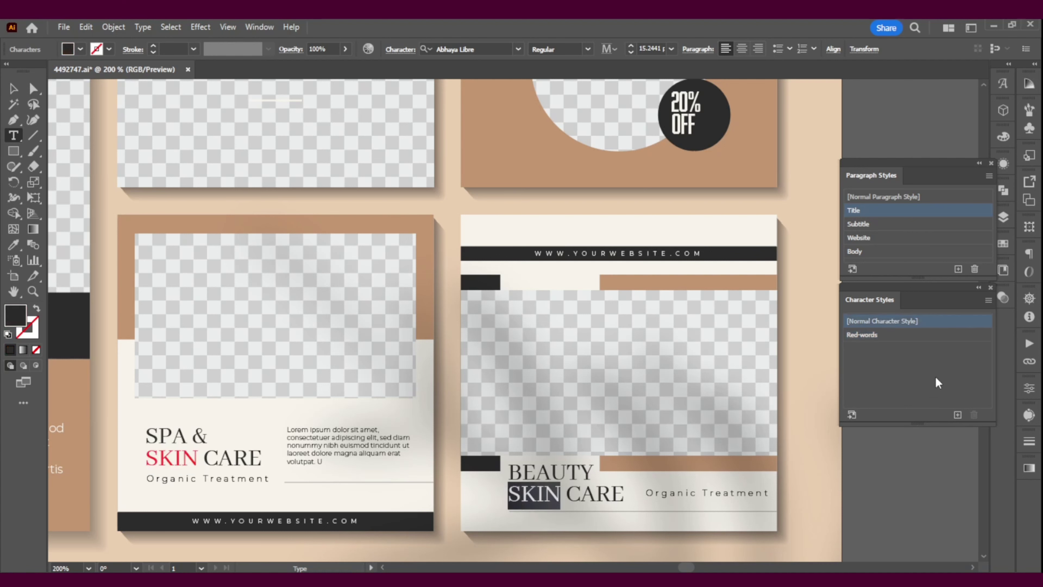
{"action": "left_click", "coordinate": [855, 335]}
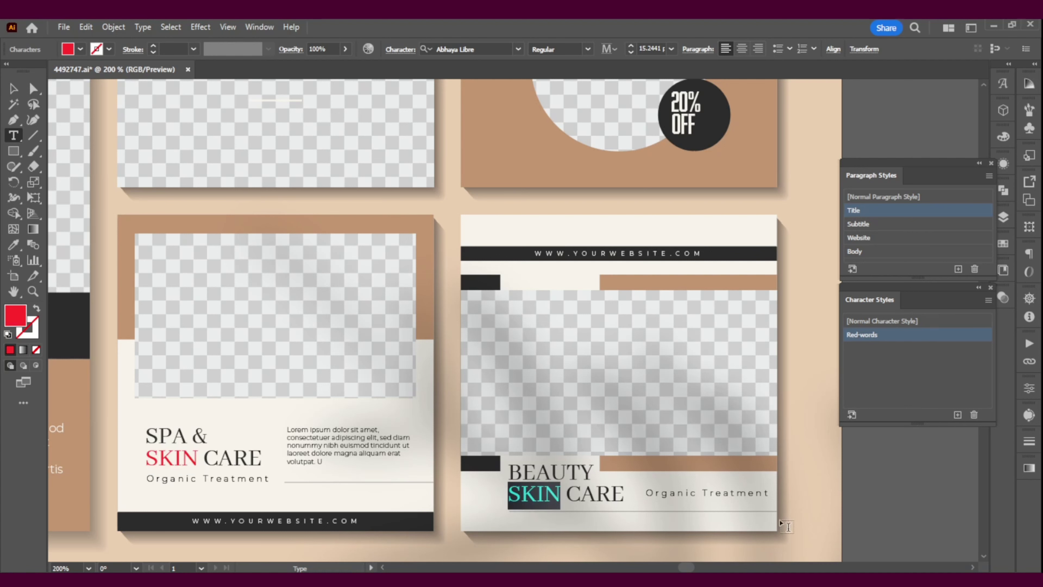
{"action": "left_click_drag", "start_coordinate": [569, 497], "coordinate": [505, 499]}
{"action": "left_click", "coordinate": [249, 457]}
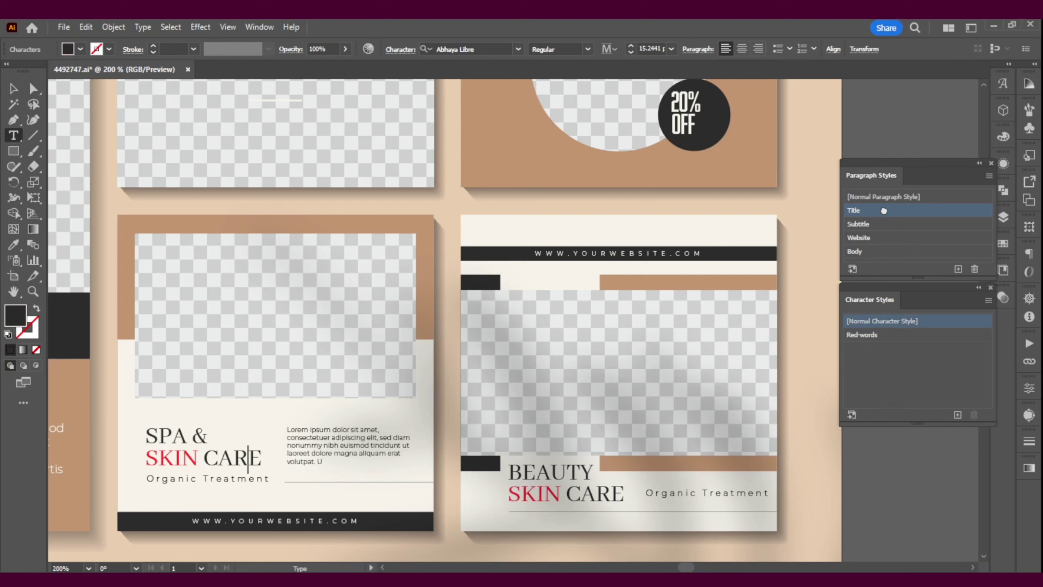
{"action": "left_click", "coordinate": [885, 212]}
{"action": "double_click", "coordinate": [885, 212]}
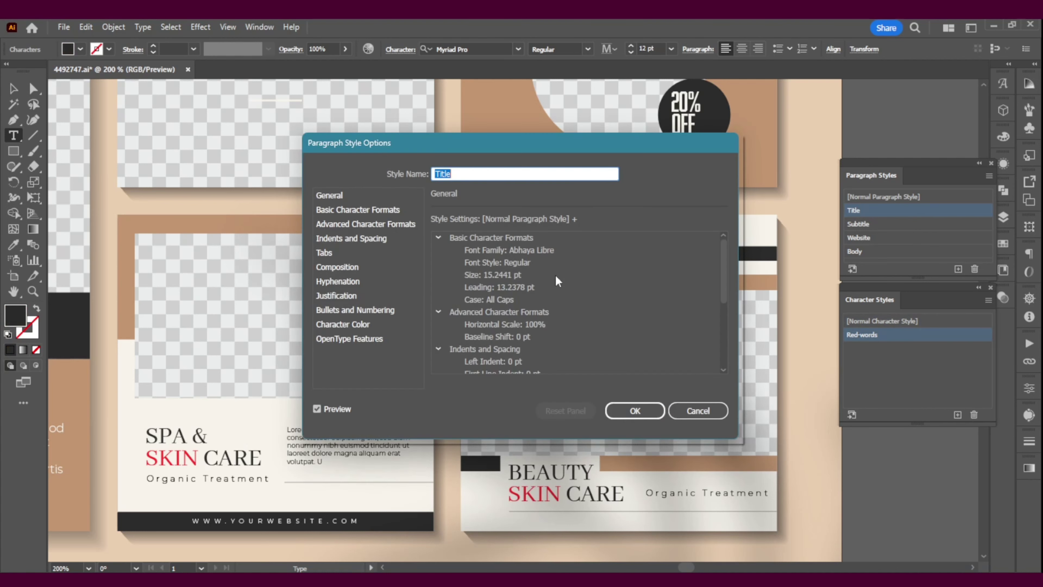
{"action": "left_click", "coordinate": [335, 209]}
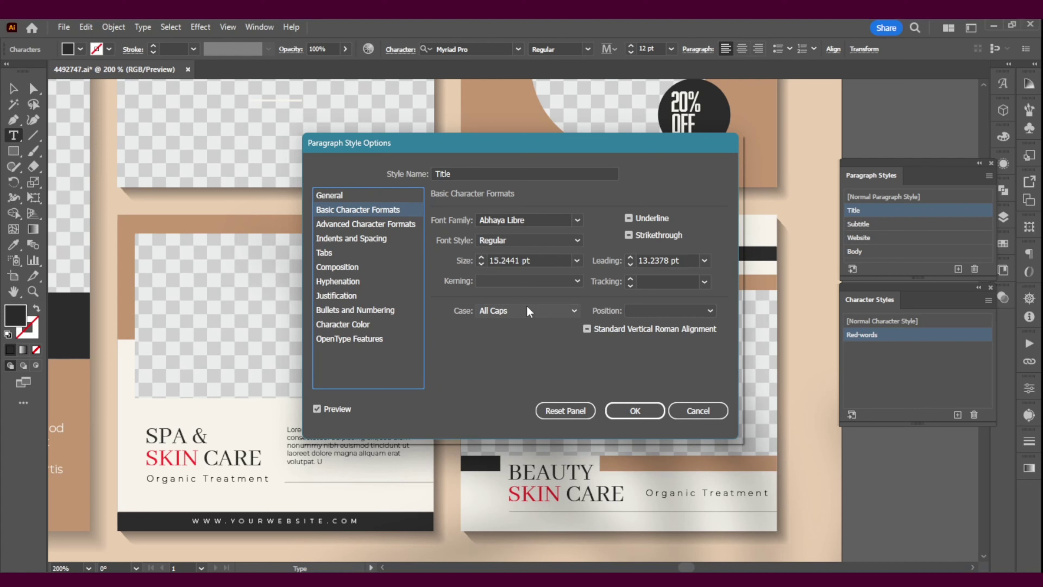
{"action": "left_click", "coordinate": [484, 267]}
{"action": "left_click", "coordinate": [481, 265]}
{"action": "left_click", "coordinate": [481, 265]}
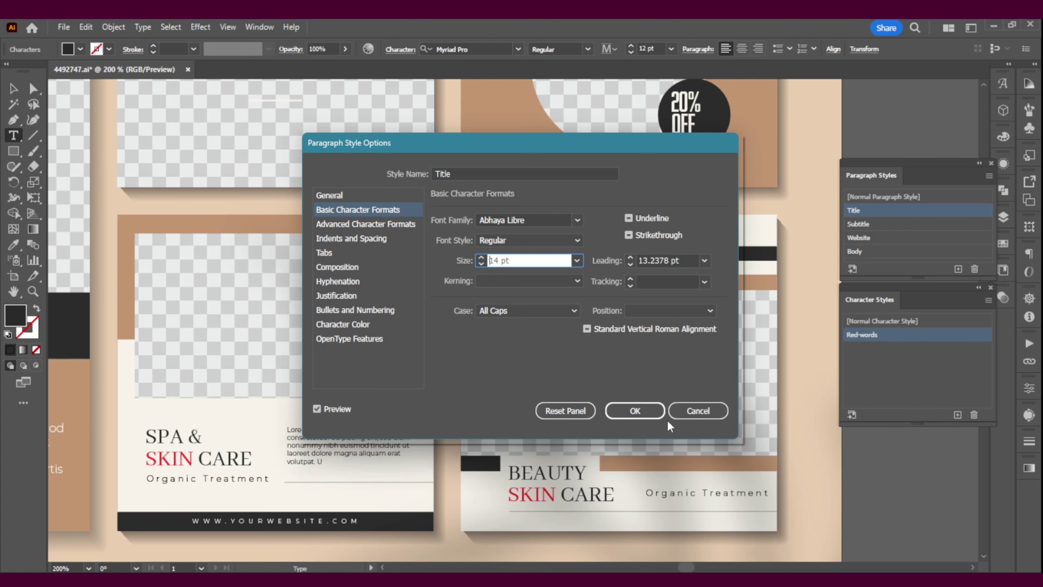
{"action": "left_click", "coordinate": [695, 411]}
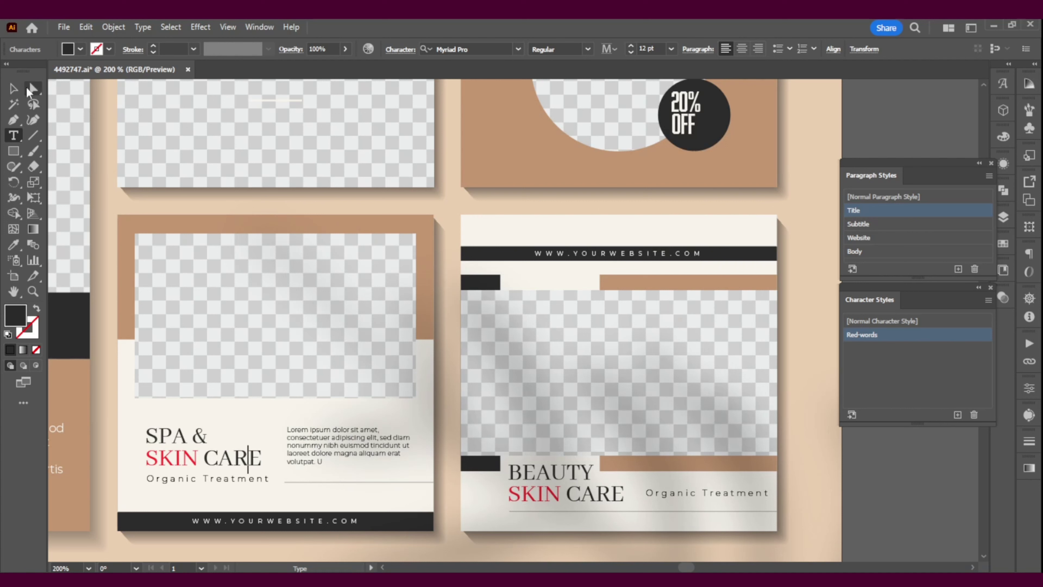
Pull Paragraph Styles and Character Styles out of the dock, enlarge them, and stack them together
{"action": "left_click", "coordinate": [13, 91]}
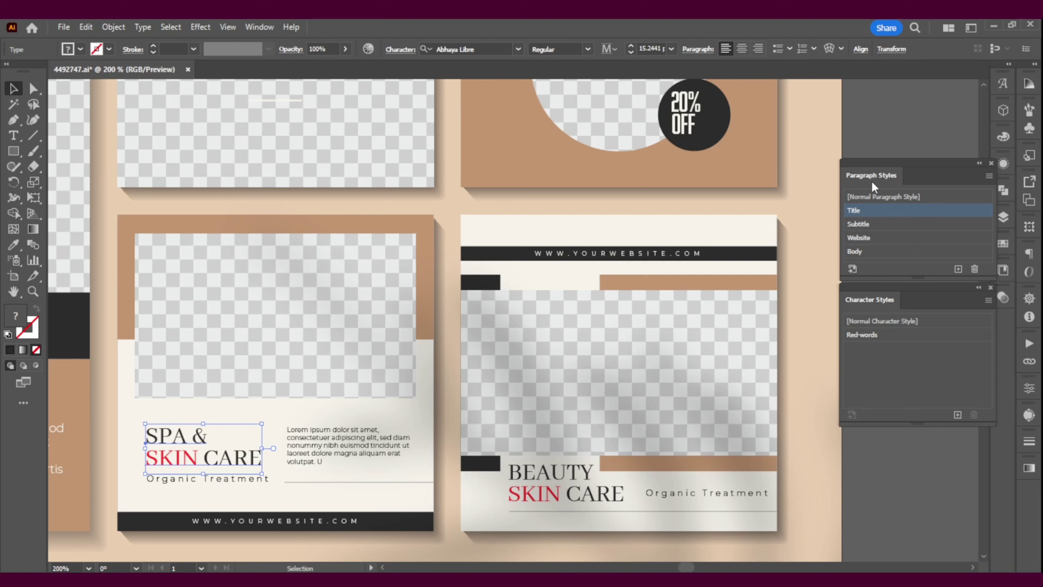
{"action": "left_click_drag", "start_coordinate": [884, 172], "coordinate": [404, 152]}
{"action": "left_click_drag", "start_coordinate": [516, 259], "coordinate": [721, 340]}
{"action": "left_click_drag", "start_coordinate": [877, 304], "coordinate": [536, 261]}
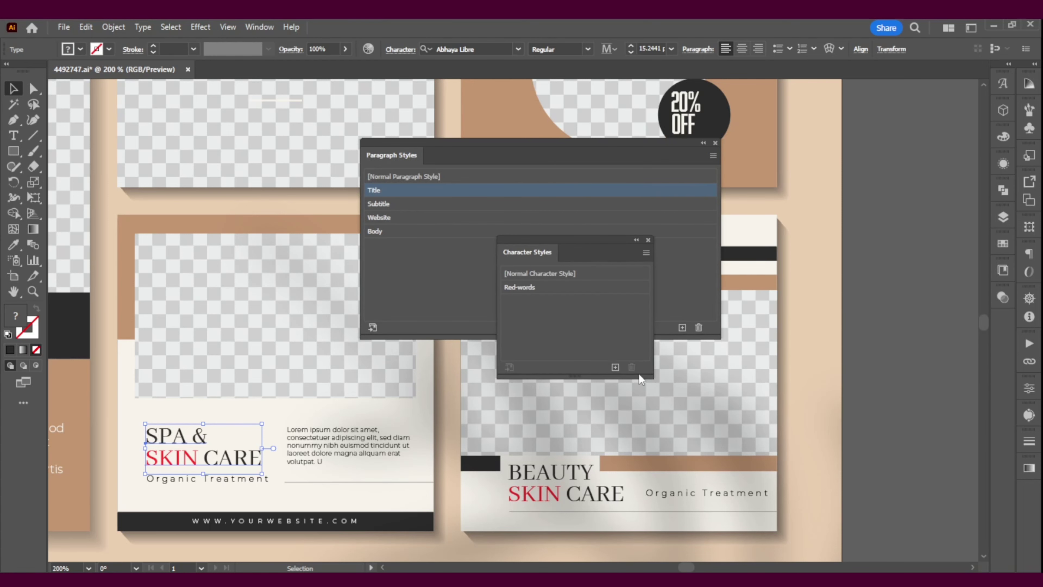
{"action": "left_click_drag", "start_coordinate": [653, 373], "coordinate": [898, 454]}
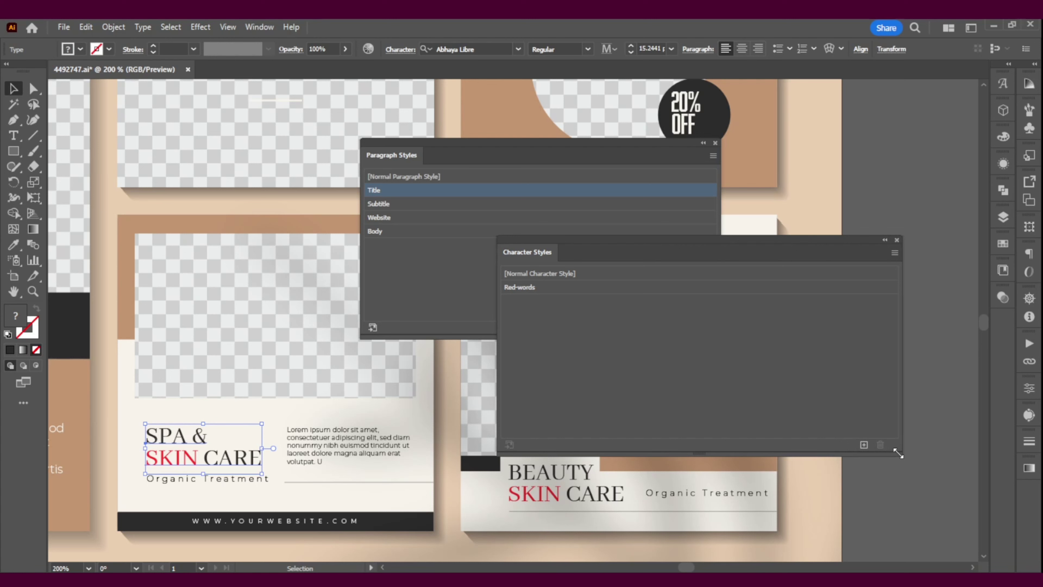
{"action": "left_click_drag", "start_coordinate": [531, 253], "coordinate": [390, 262]}
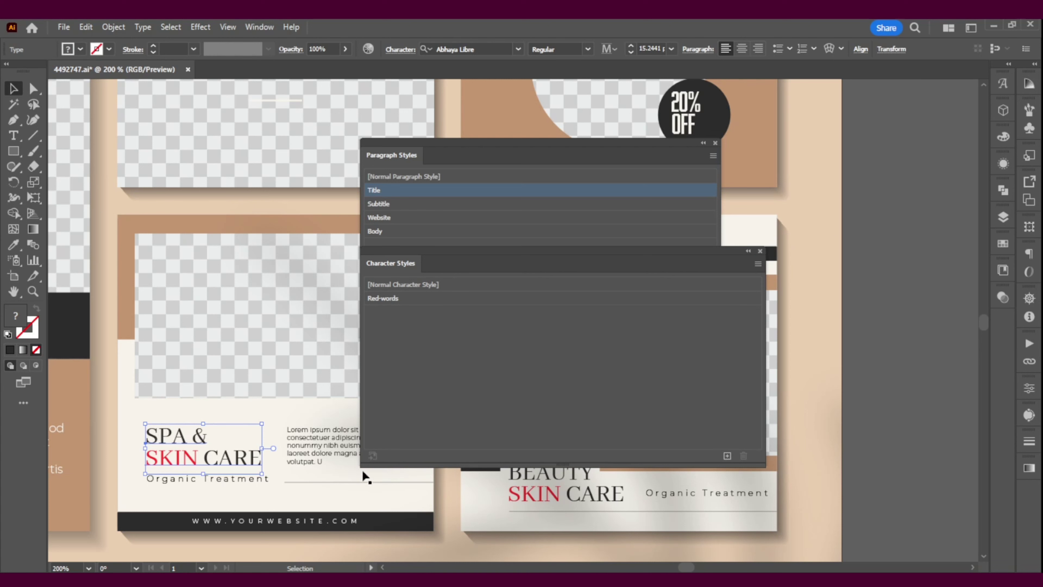